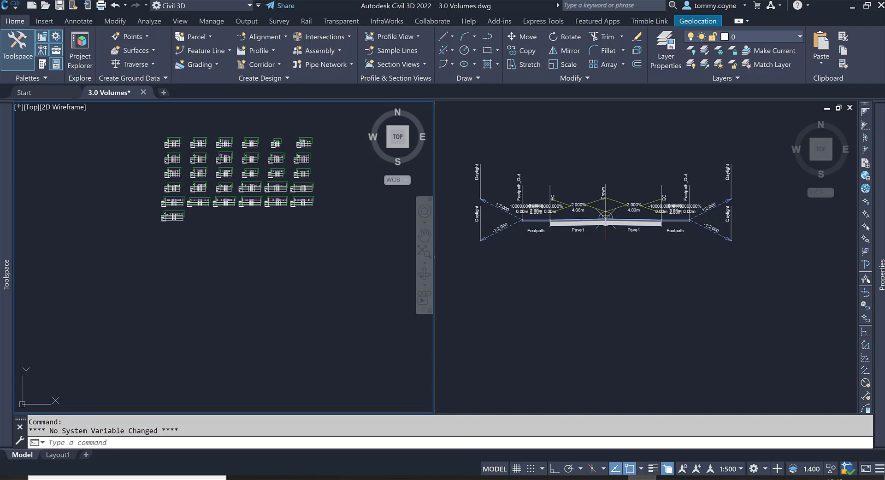
Examine the road assembly's pavement and footpath subassemblies on both sides of the crown.
click(311, 238)
click(300, 248)
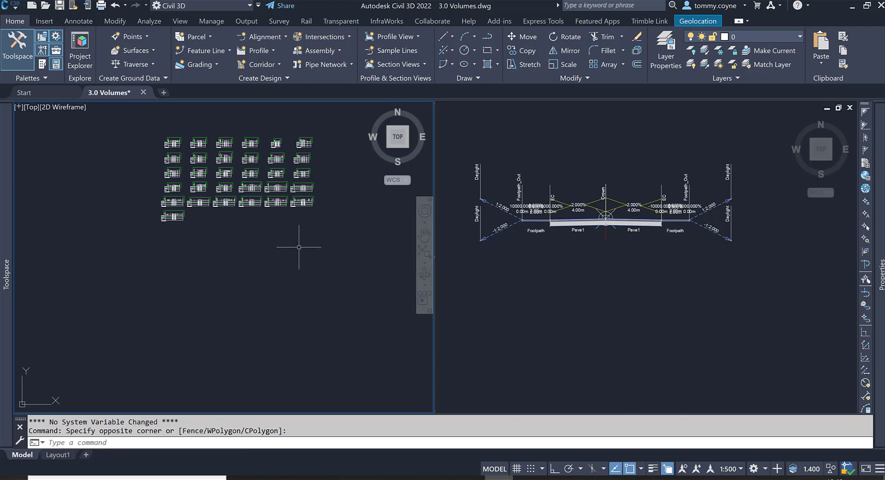
click(627, 263)
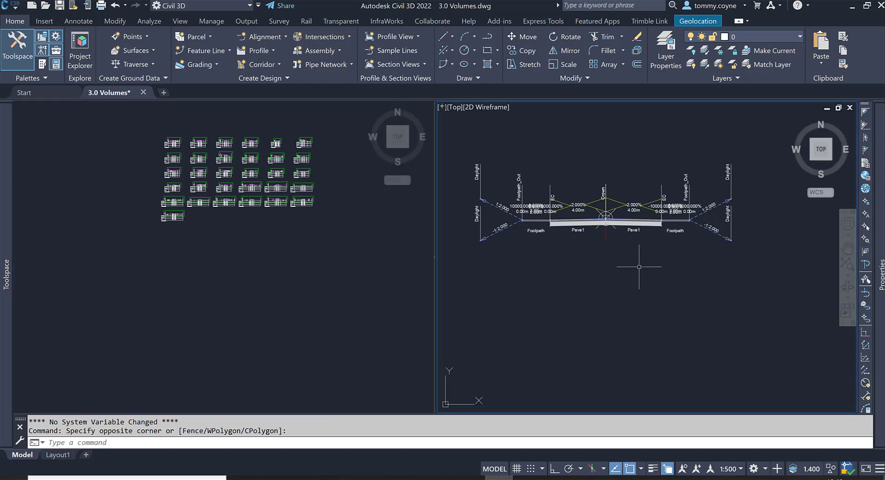
scroll(585, 238, up, 4)
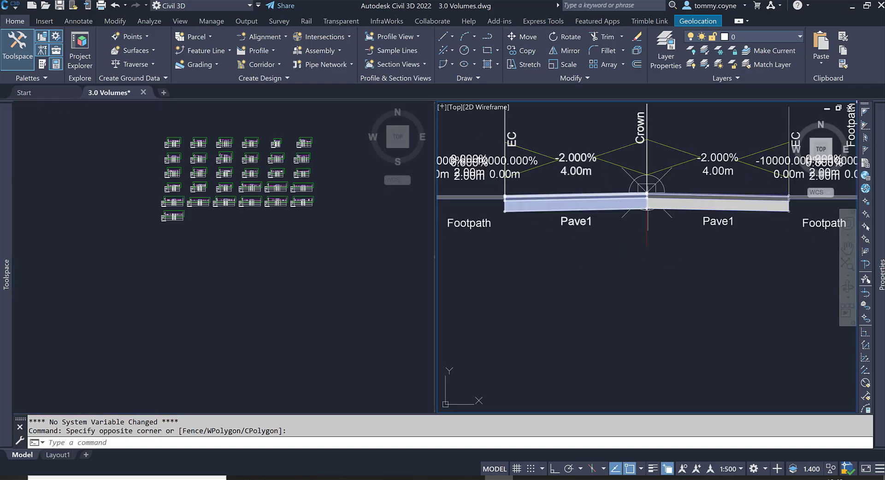
middle_drag(663, 219, 542, 225)
click(706, 202)
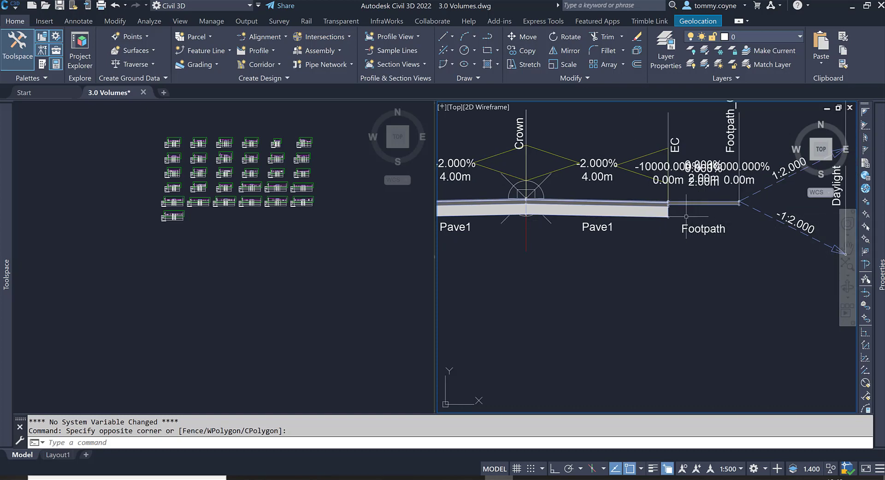
scroll(685, 217, down, 5)
scroll(557, 211, up, 5)
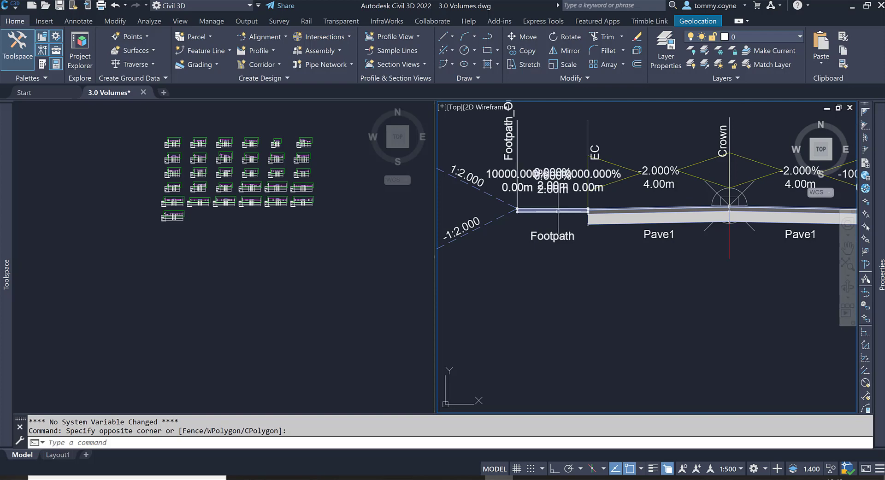
scroll(558, 211, down, 3)
mouse_move(747, 258)
middle_down()
mouse_move(660, 264)
mouse_move(673, 248)
mouse_move(735, 245)
middle_up()
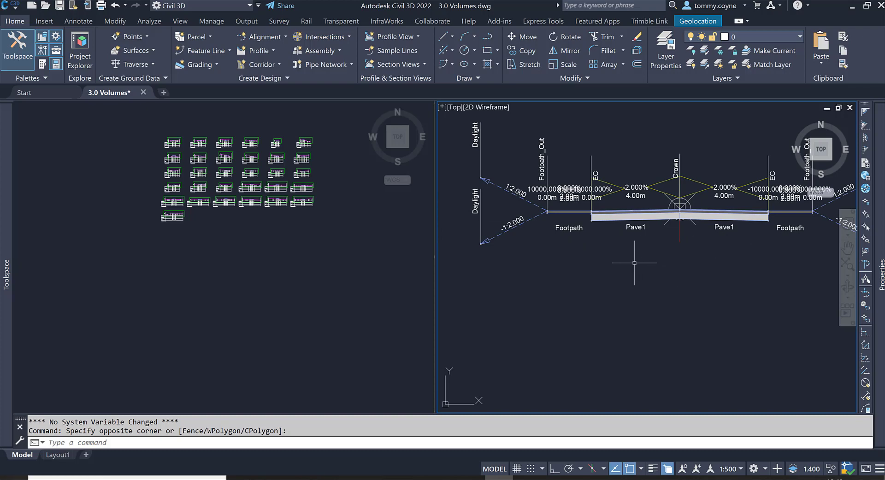
Select the section view at chainage 0.000 and start Compute Materials for it.
click(266, 276)
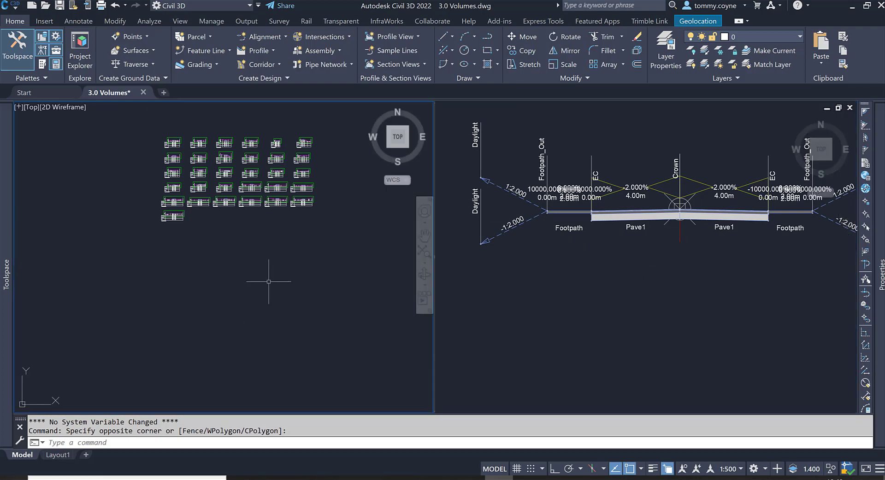
middle_drag(257, 233, 260, 295)
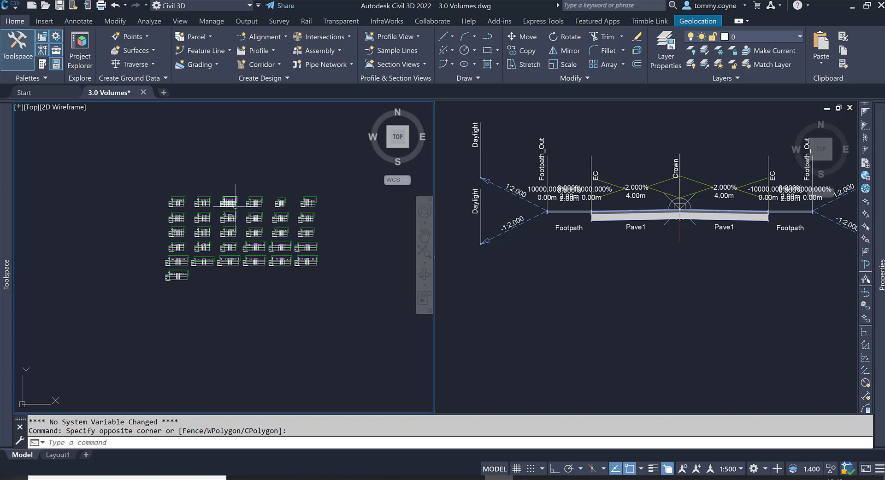
scroll(179, 199, up, 4)
scroll(181, 200, up, 6)
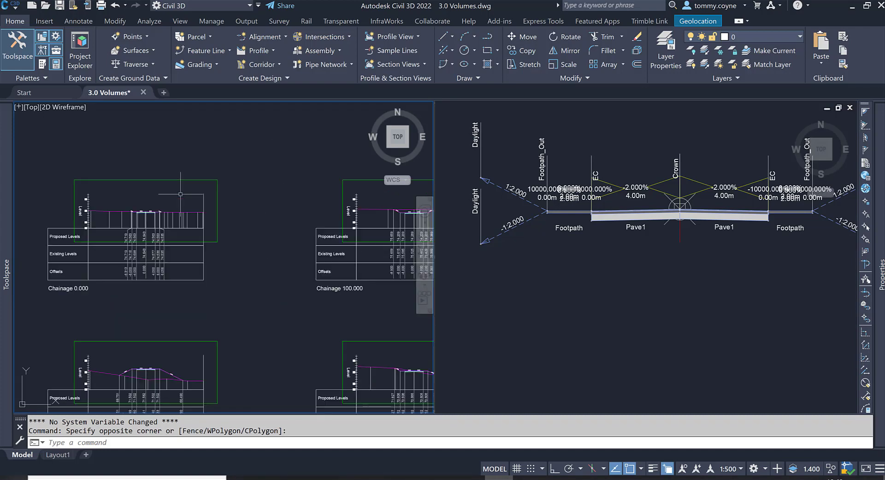
click(185, 178)
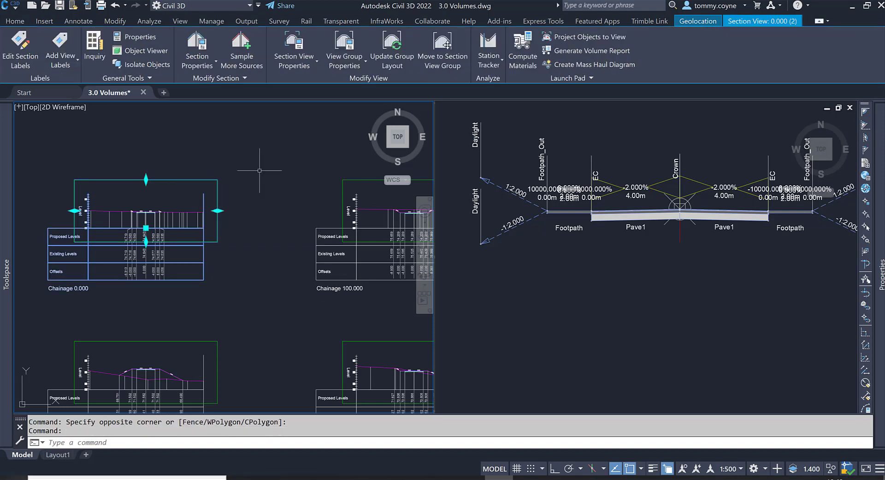
click(522, 57)
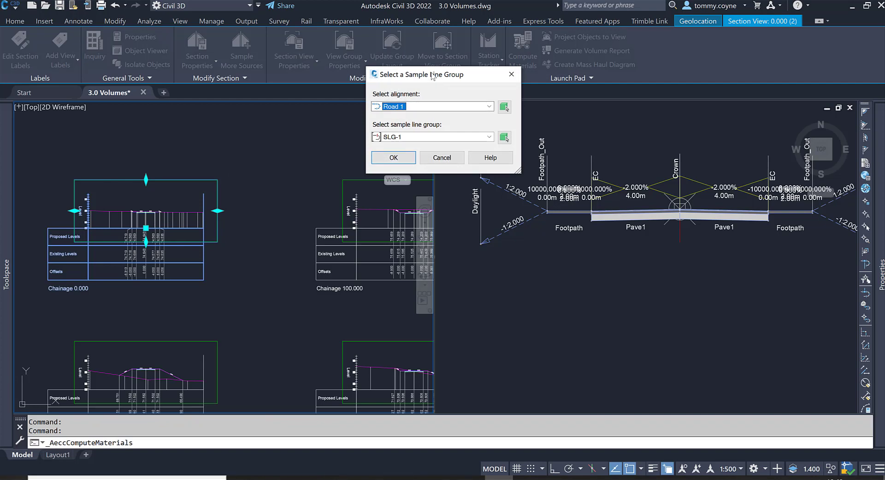
Open the material list for alignment Road 1 and sample line group SLG-1.
drag(432, 75, 316, 80)
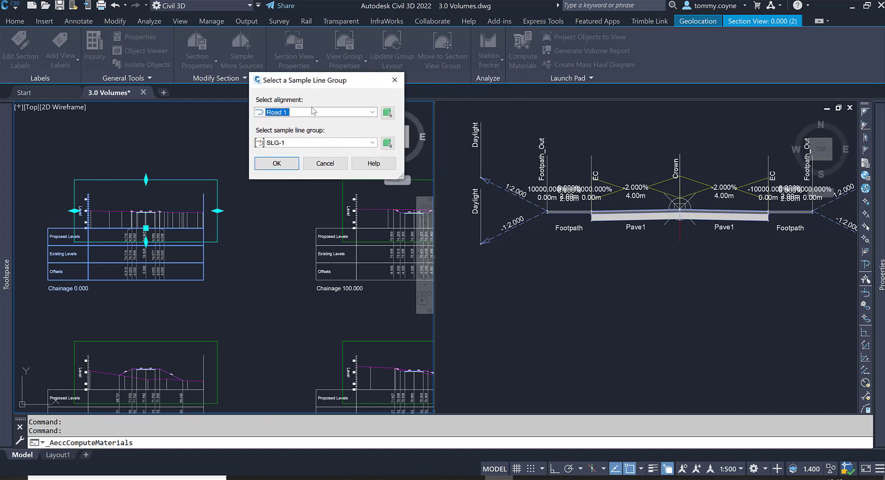
click(304, 144)
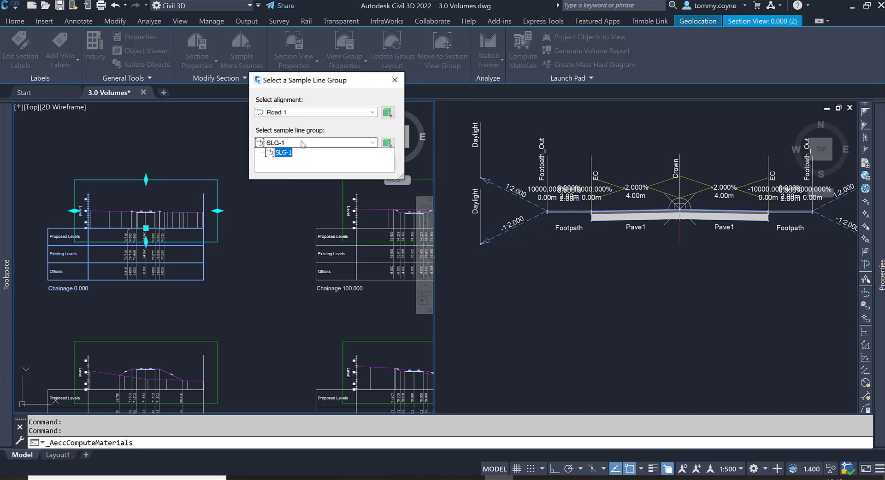
click(303, 144)
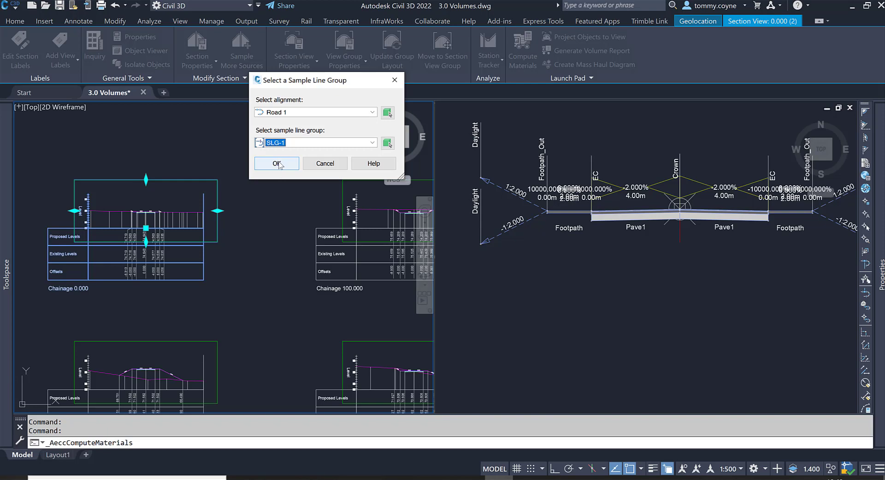
click(309, 113)
click(309, 113)
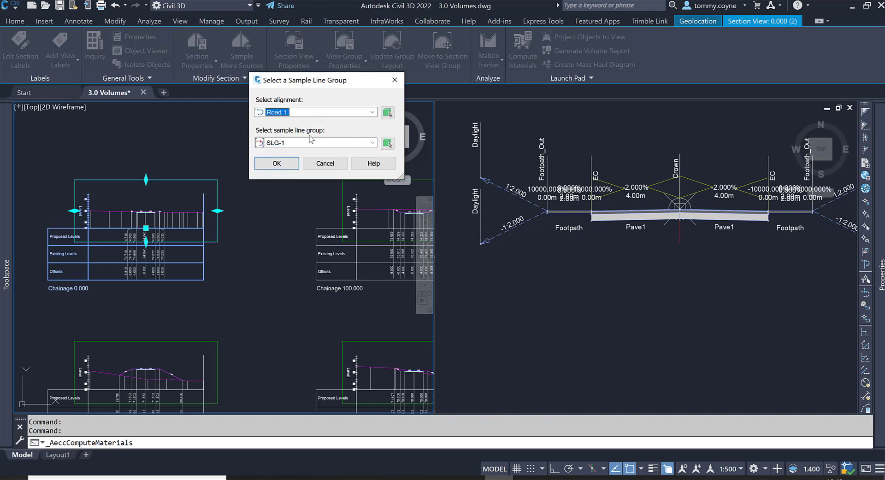
click(309, 144)
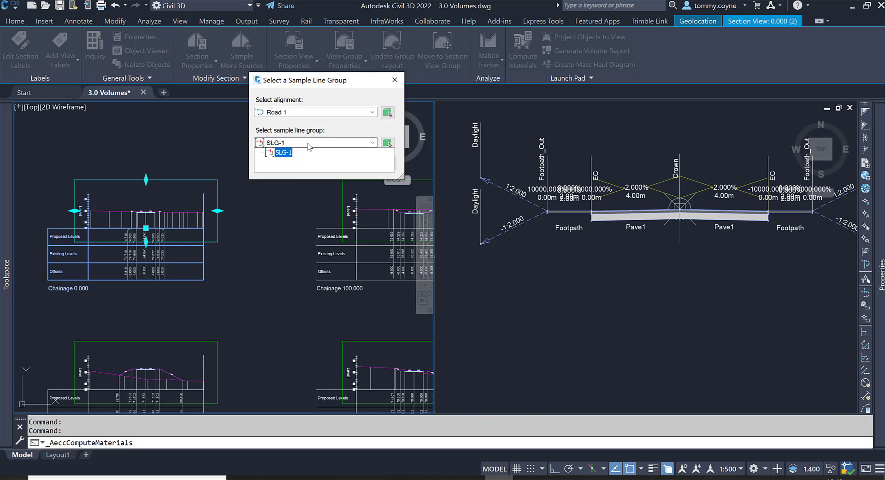
click(309, 146)
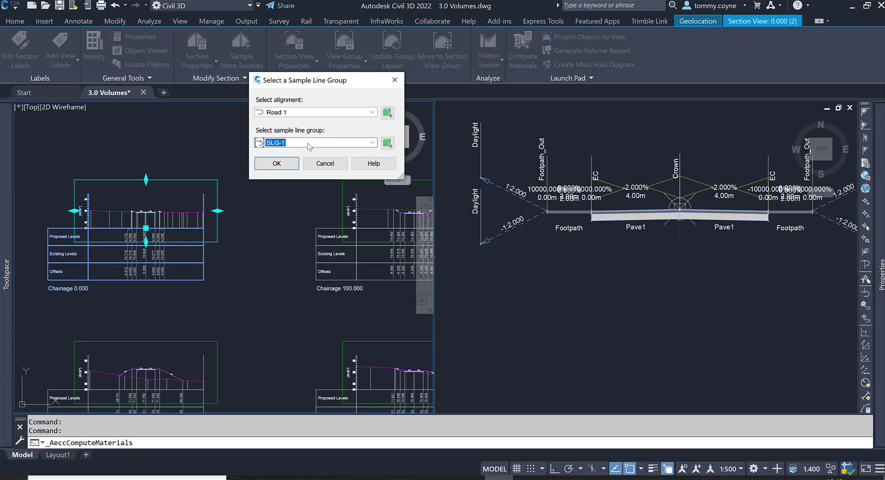
click(276, 163)
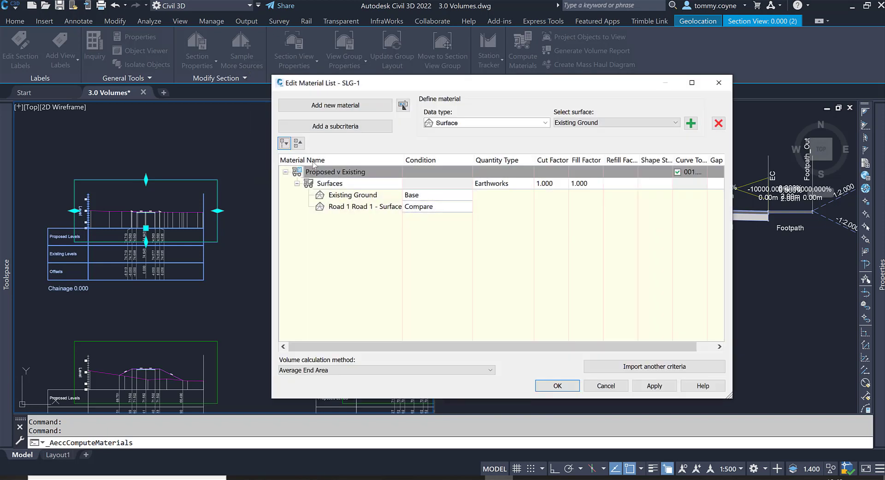
Collapse the Proposed v Existing material and import the Road Construction quantity takeoff criteria.
click(285, 172)
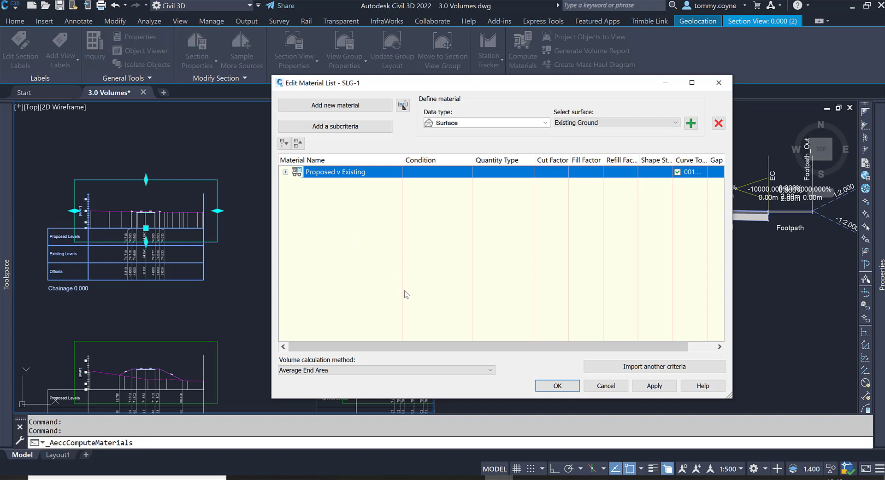
click(638, 369)
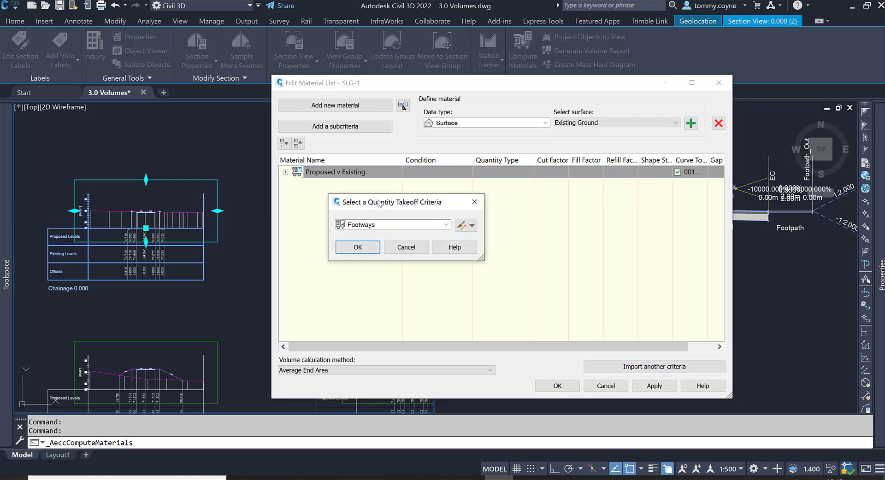
drag(389, 207, 476, 206)
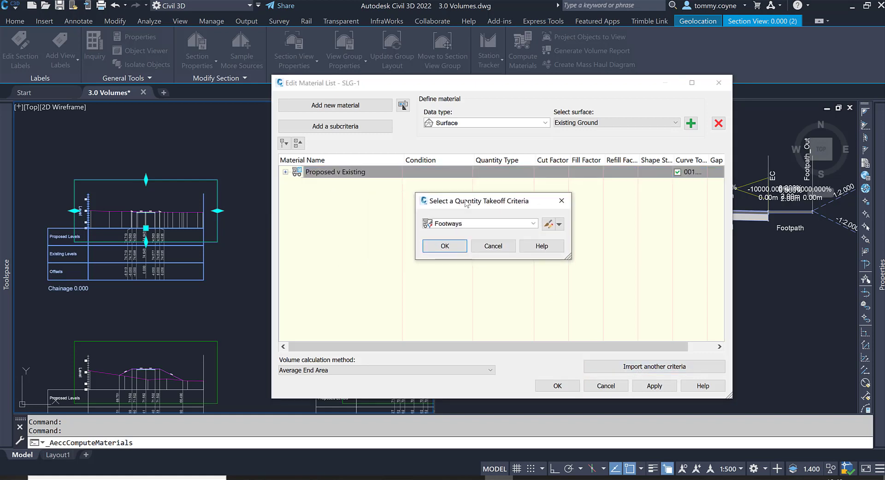
click(503, 225)
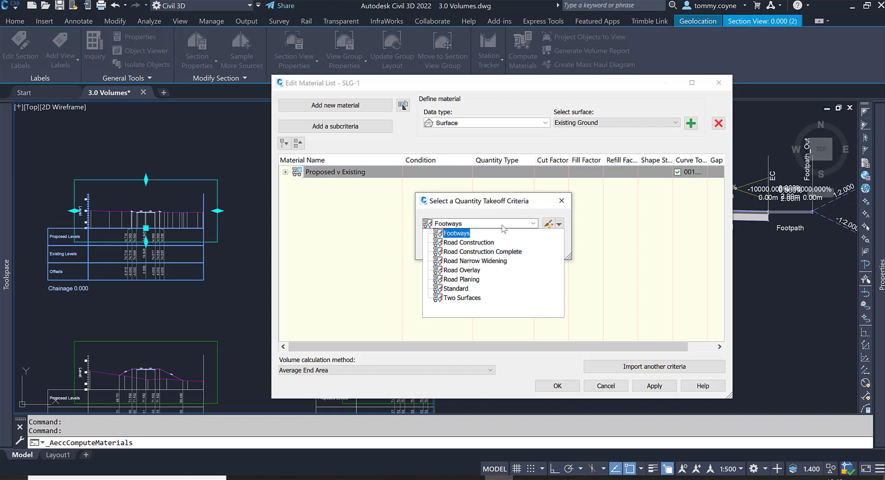
click(480, 244)
click(480, 244)
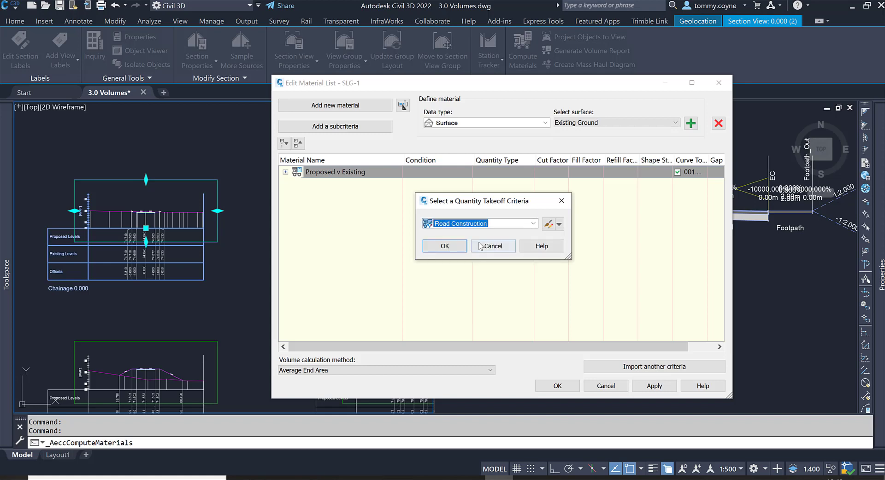
click(445, 246)
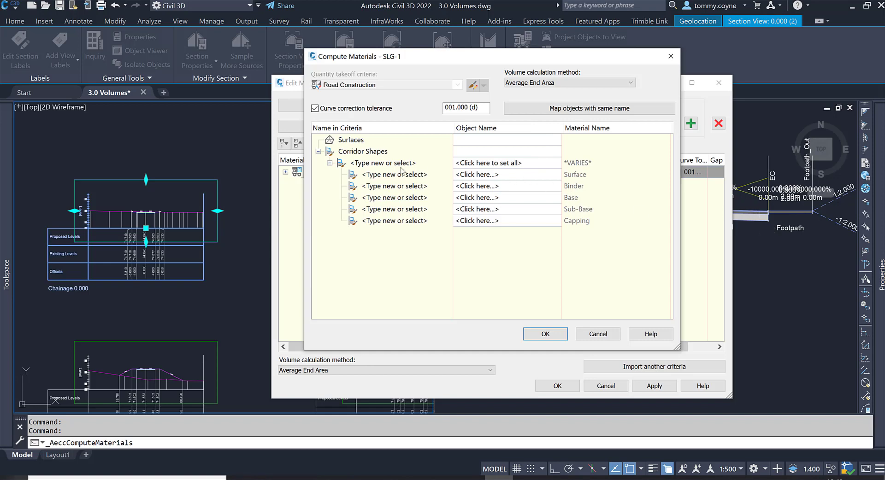
Try mapping Road 1 Pave1 to Surface, Road 1 Pave2 to Binder and Road 1 SubBase to Sub-Base, and cancel the material list edits.
click(499, 175)
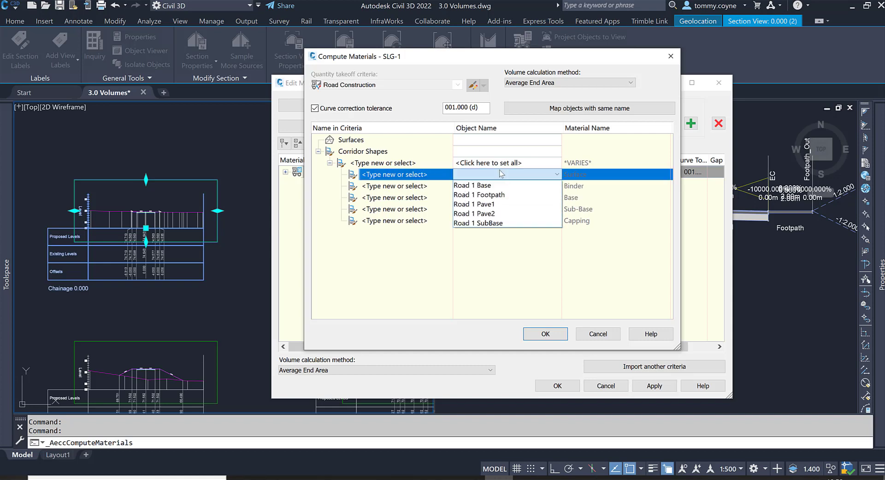
click(521, 204)
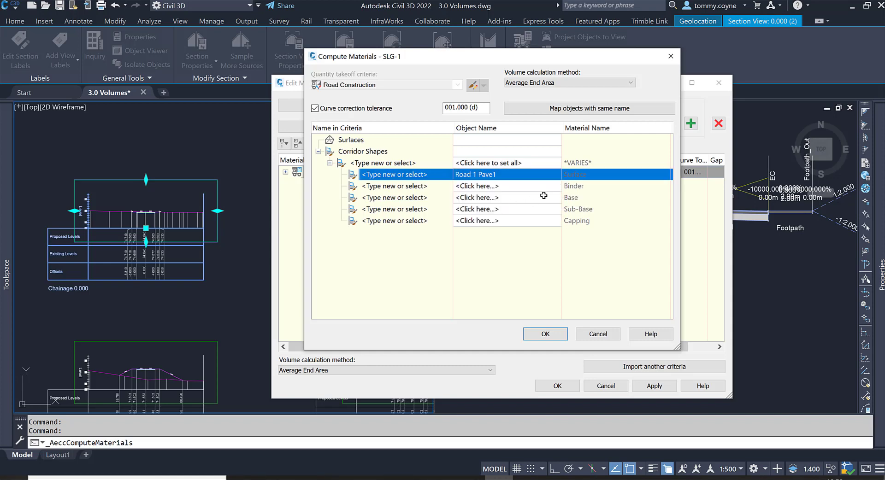
click(524, 187)
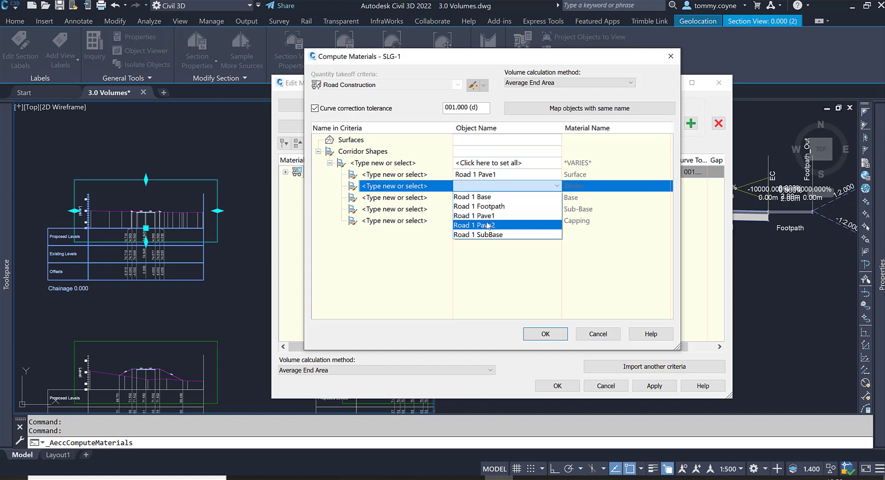
click(540, 220)
click(524, 210)
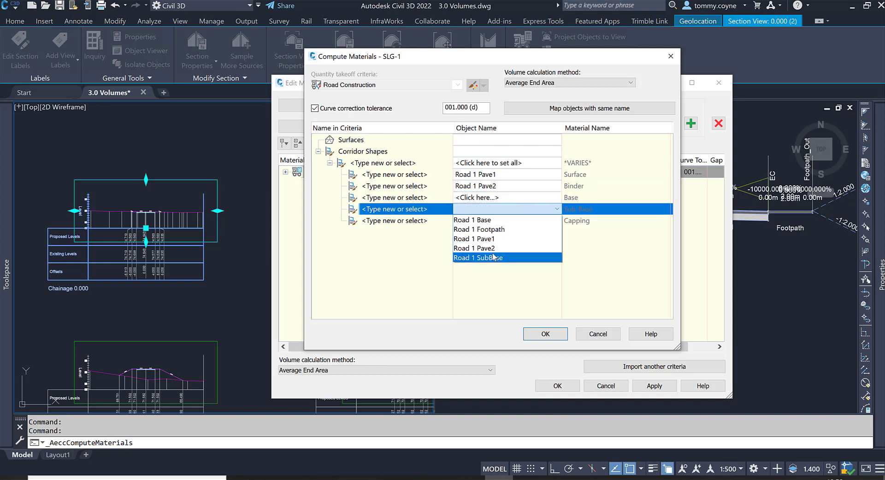
click(507, 256)
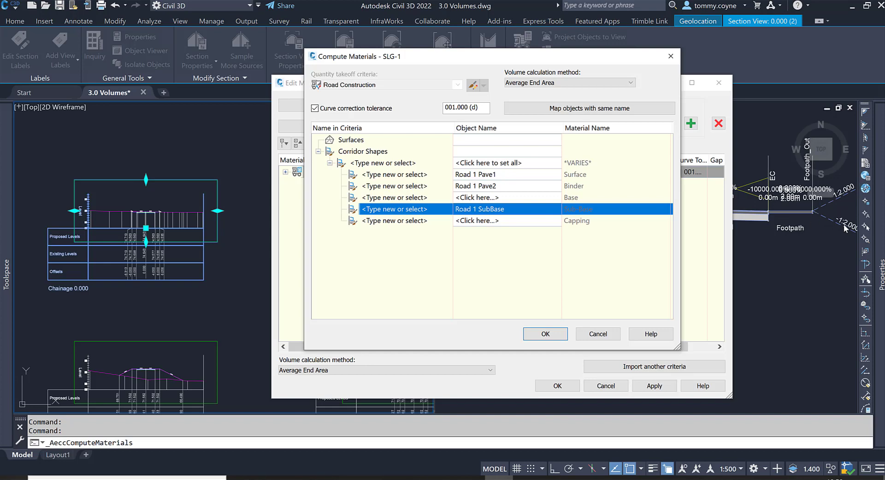
click(497, 221)
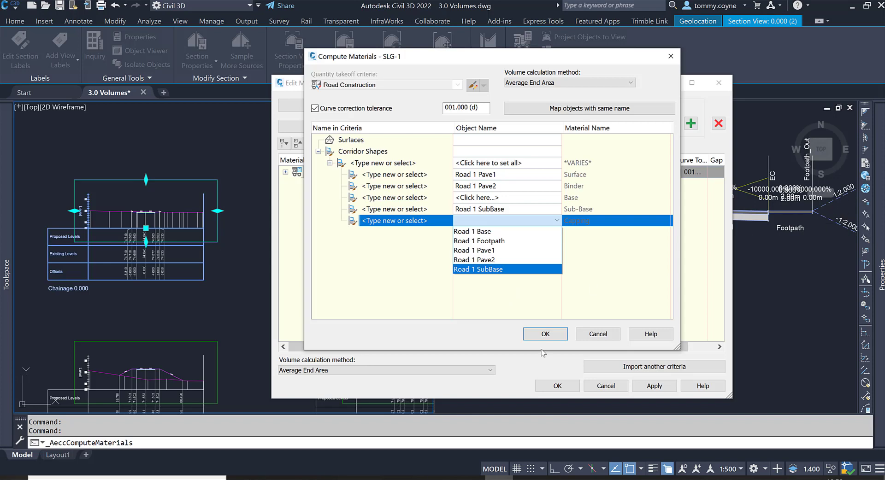
click(603, 340)
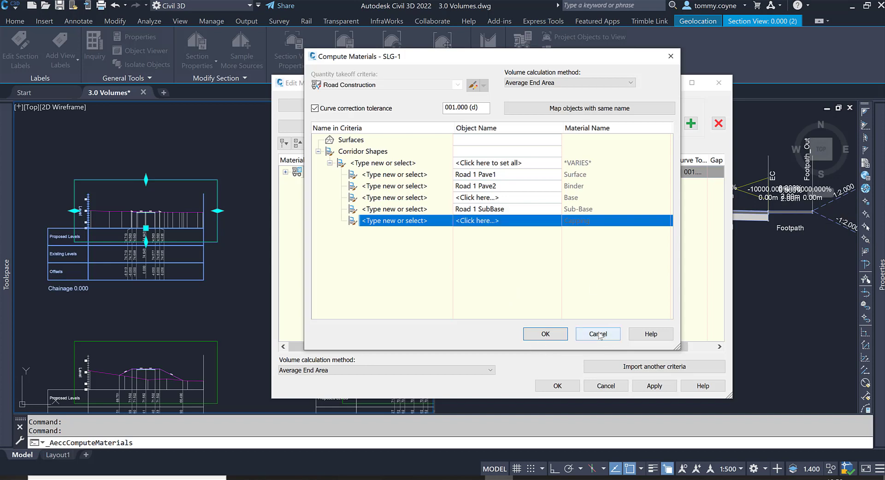
click(599, 335)
click(607, 387)
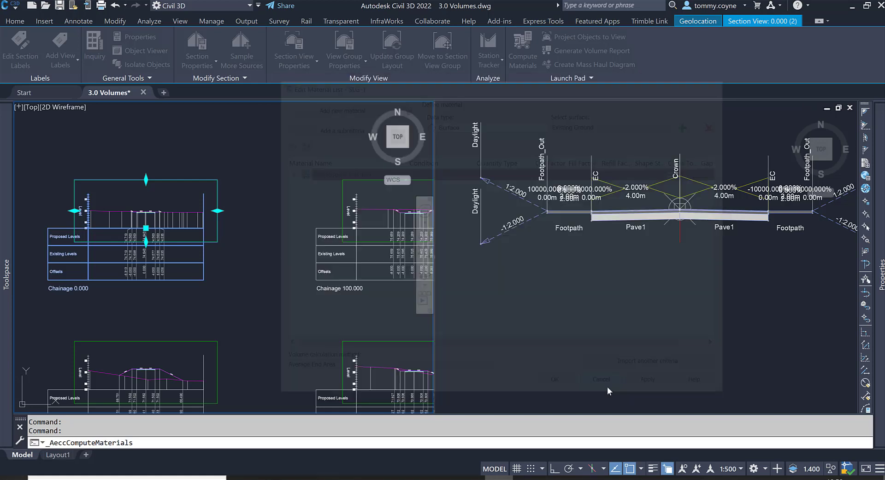
Make the assembly viewport active and deselect the chainage 0.000 section view.
click(672, 291)
scroll(613, 295, down, 3)
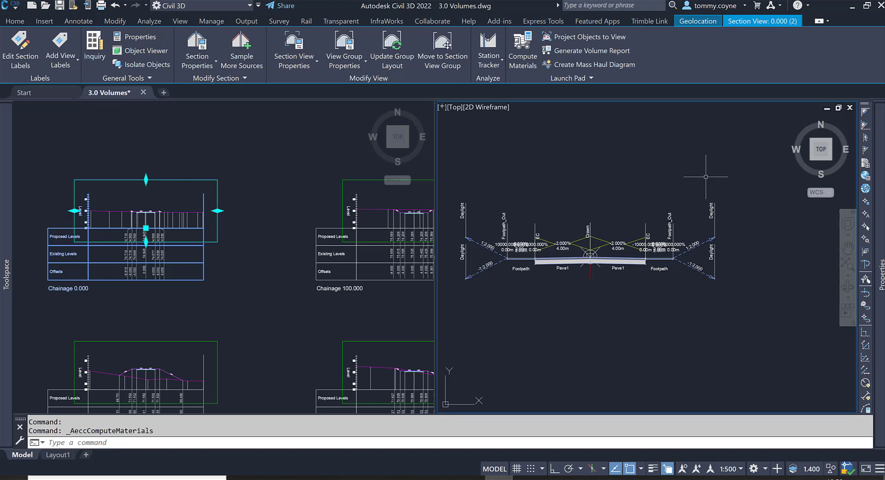
key(Escape)
key(Escape)
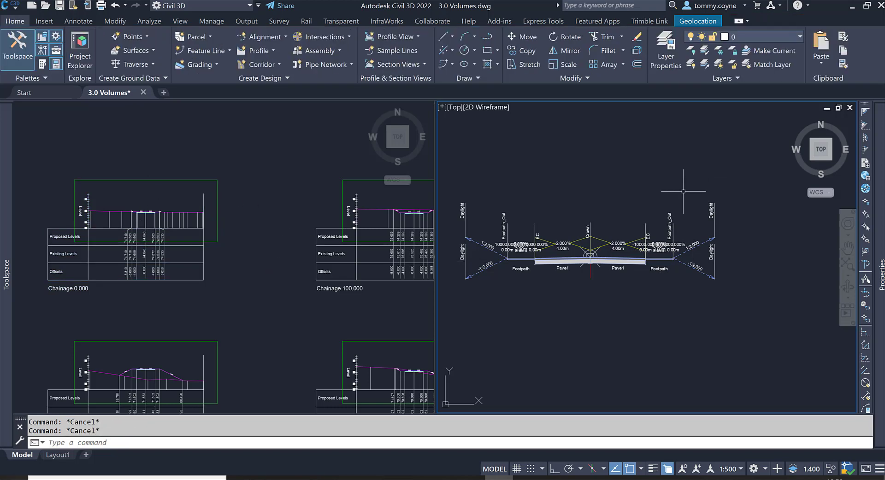
click(685, 189)
key(Escape)
click(671, 178)
click(701, 214)
key(Escape)
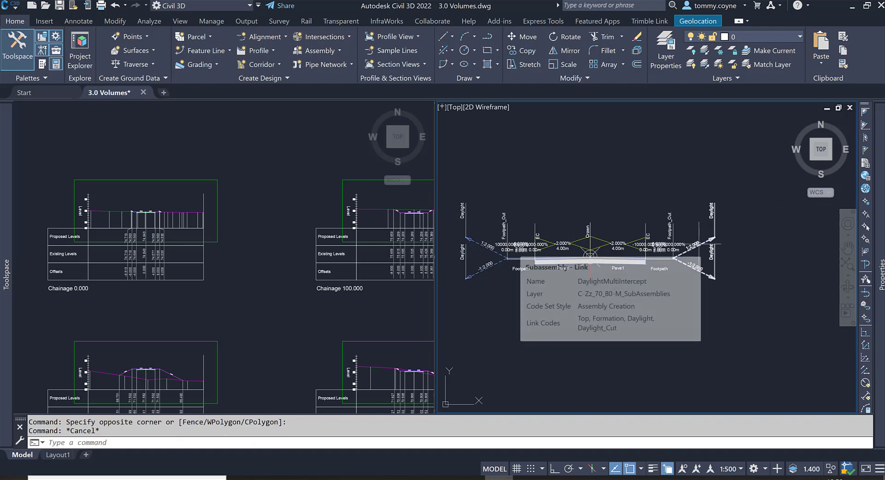
Delete the daylight subassemblies from both sides of the Road 1 assembly.
click(705, 244)
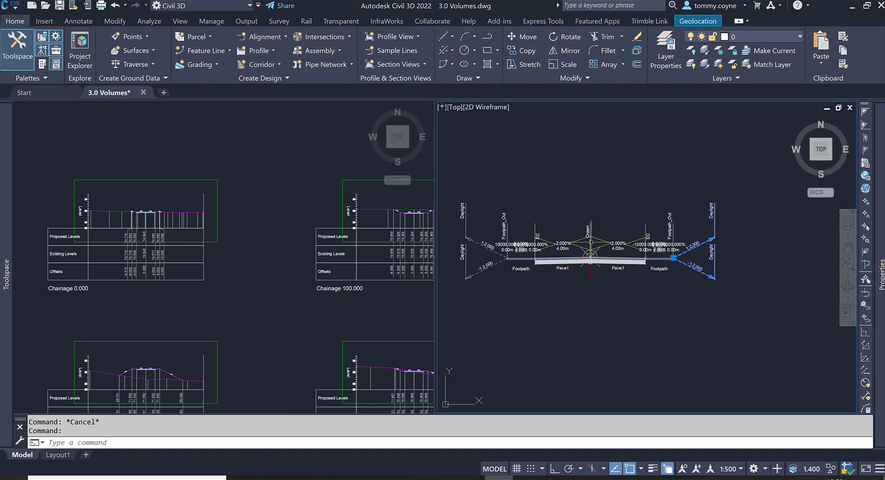
click(483, 247)
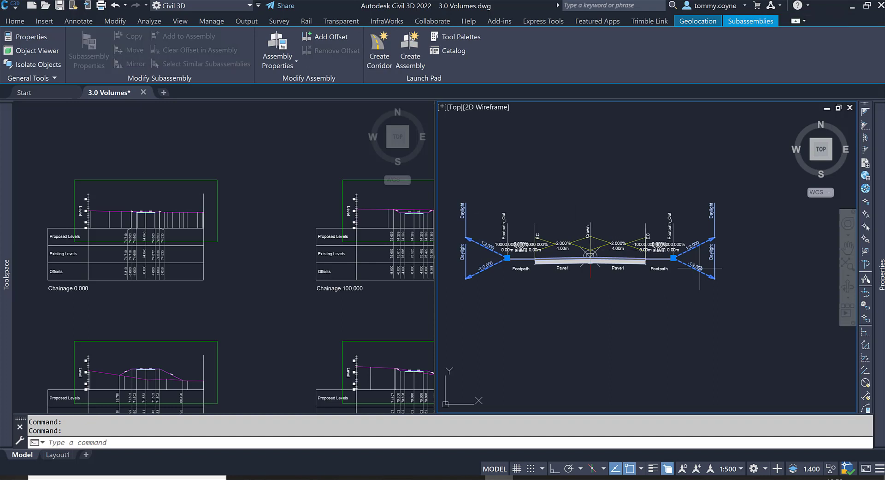
key(Delete)
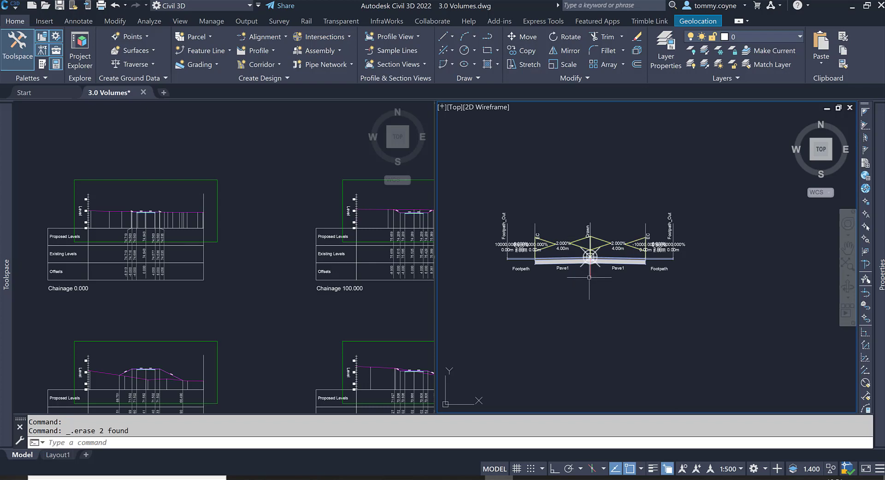
Attach the Earthworks subassembly from the UKIE Design palette to the outer top marker of the assembly's left footpath.
click(589, 275)
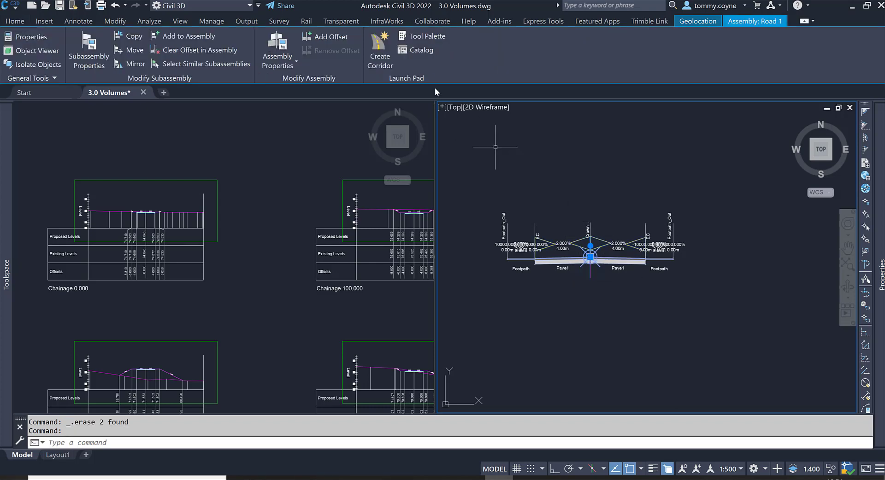
click(431, 37)
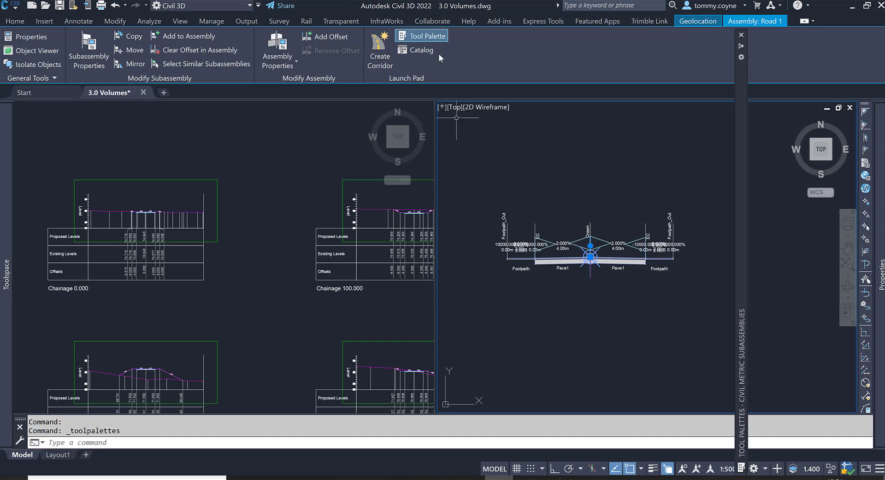
mouse_move(743, 145)
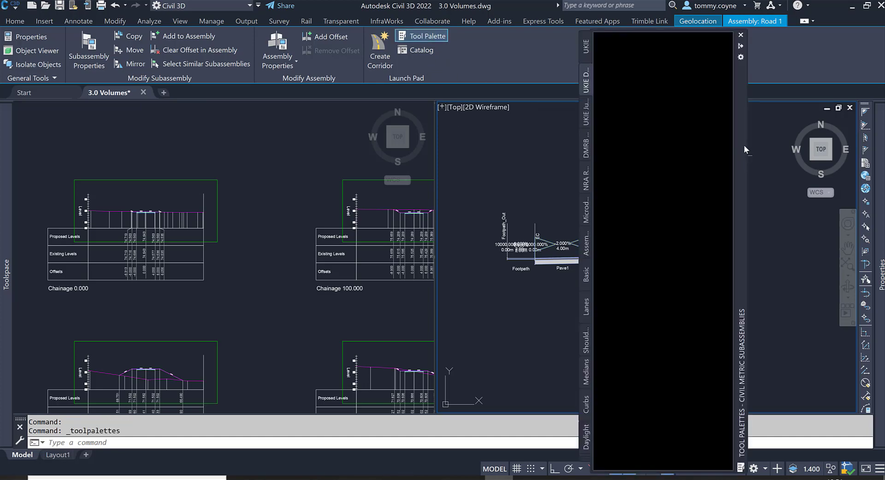
scroll(716, 146, up, 10)
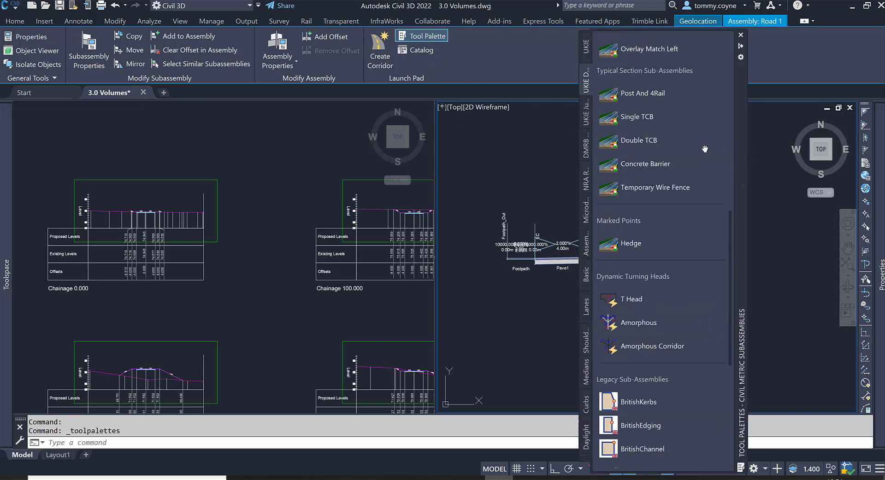
scroll(697, 153, down, 8)
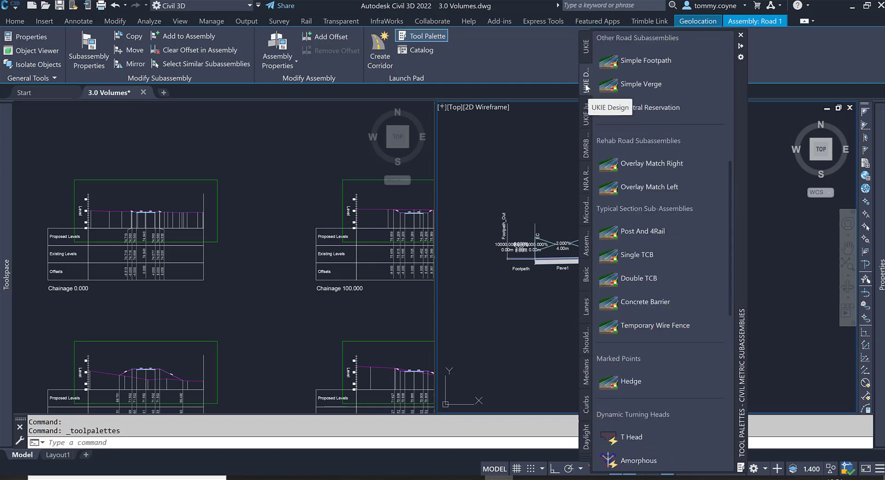
scroll(677, 119, down, 5)
scroll(687, 129, down, 5)
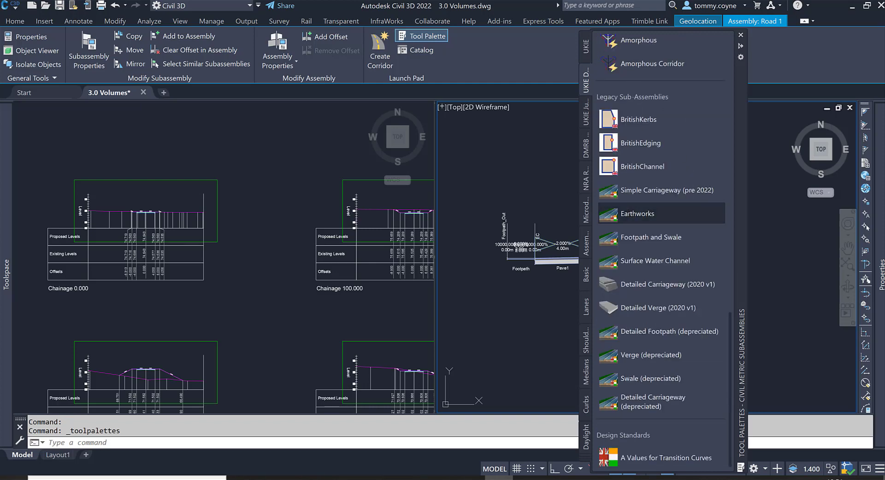
click(629, 215)
scroll(517, 251, up, 5)
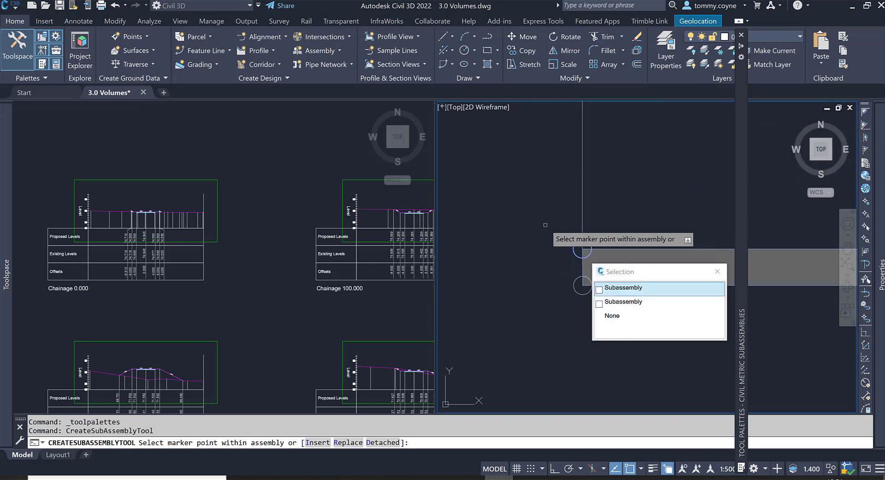
scroll(560, 227, up, 5)
scroll(560, 227, down, 5)
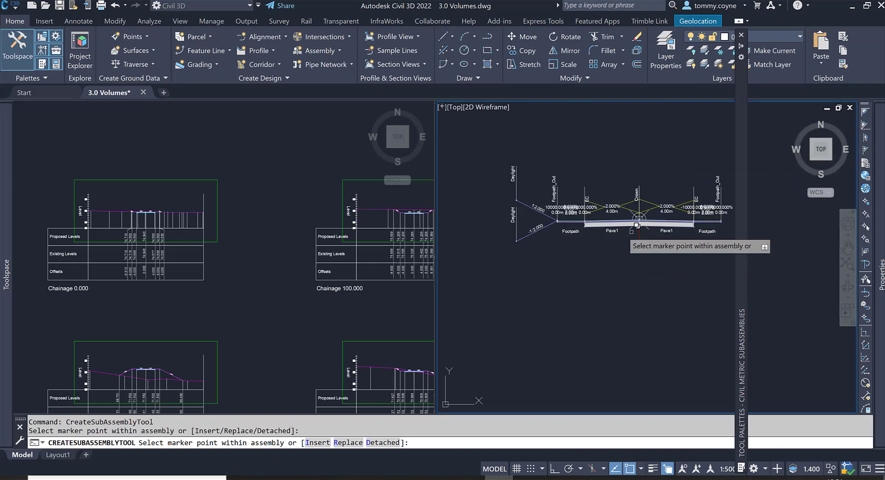
Attach the same Earthworks subassembly to the outer top marker of the right footpath and end the command.
mouse_move(741, 368)
scroll(579, 235, up, 5)
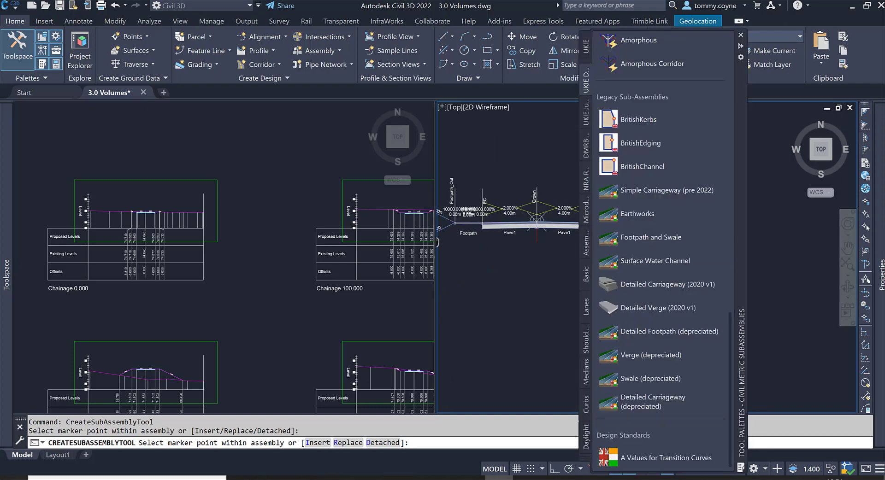
scroll(579, 236, down, 4)
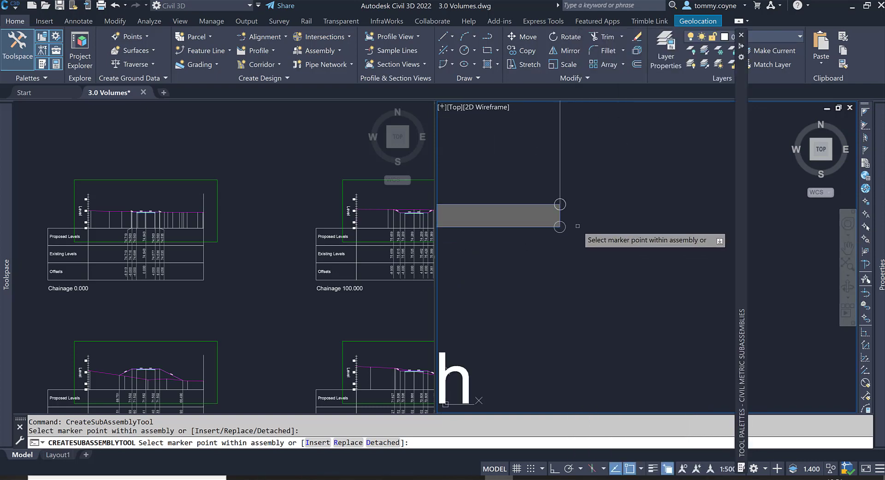
click(557, 198)
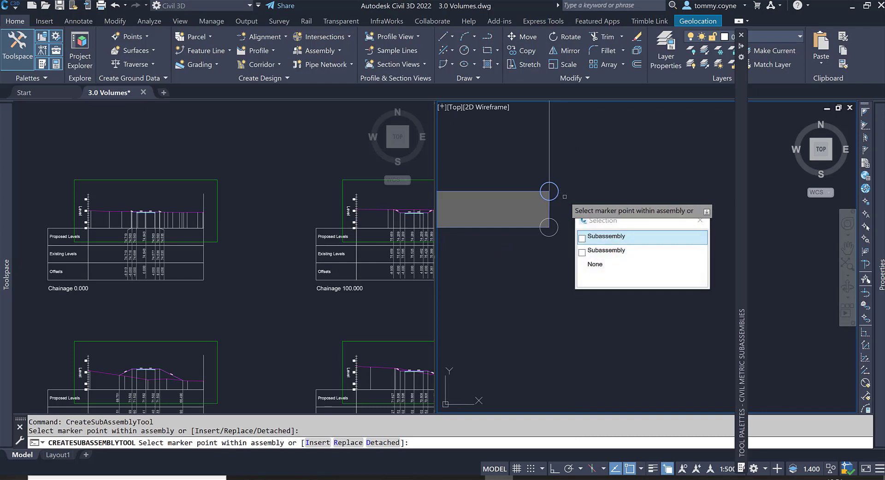
click(599, 235)
scroll(553, 209, down, 8)
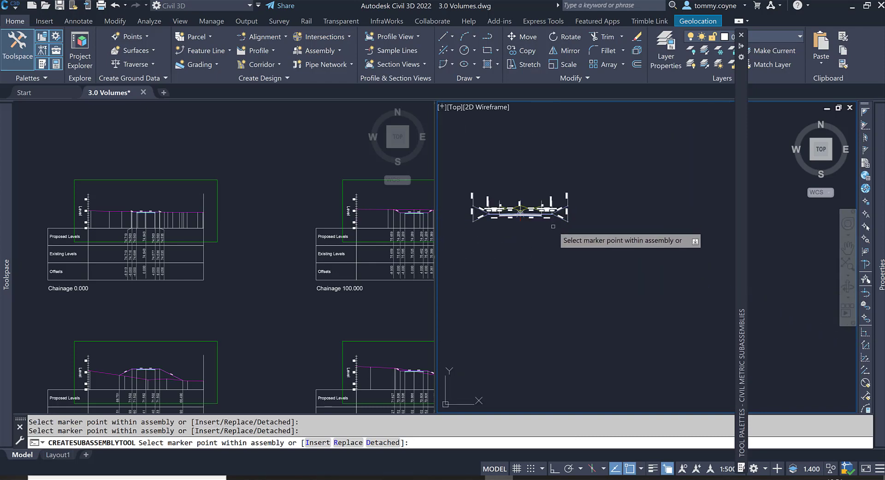
key(Escape)
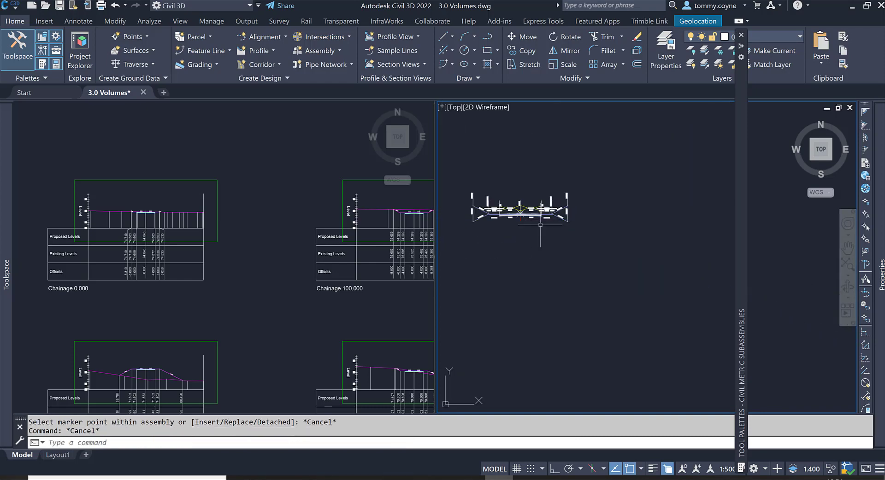
Rebuild the Road 1 corridor in the plan viewport with its modified assembly.
scroll(535, 235, down, 2)
click(253, 176)
scroll(254, 176, down, 5)
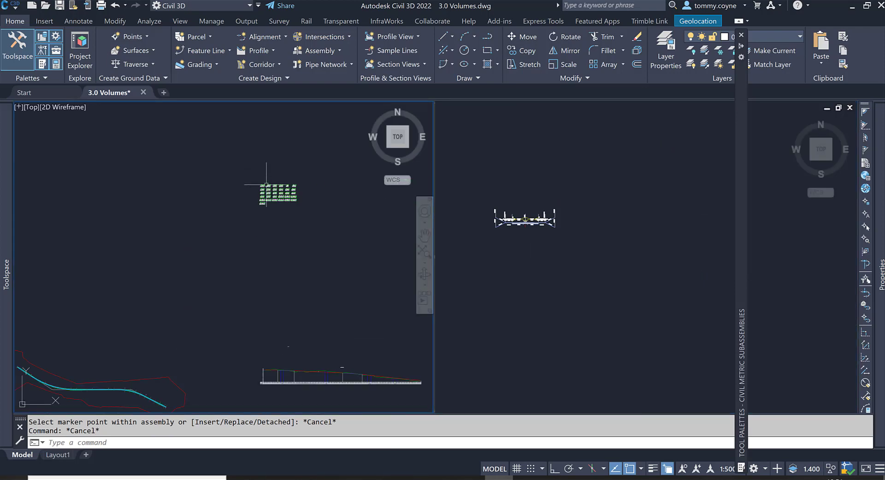
middle_drag(188, 269, 236, 248)
scroll(251, 244, up, 8)
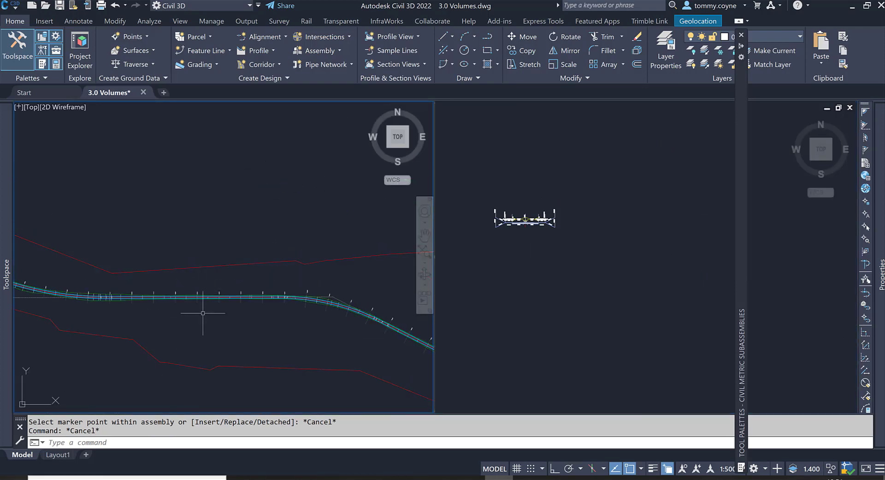
scroll(203, 309, up, 5)
scroll(184, 249, up, 4)
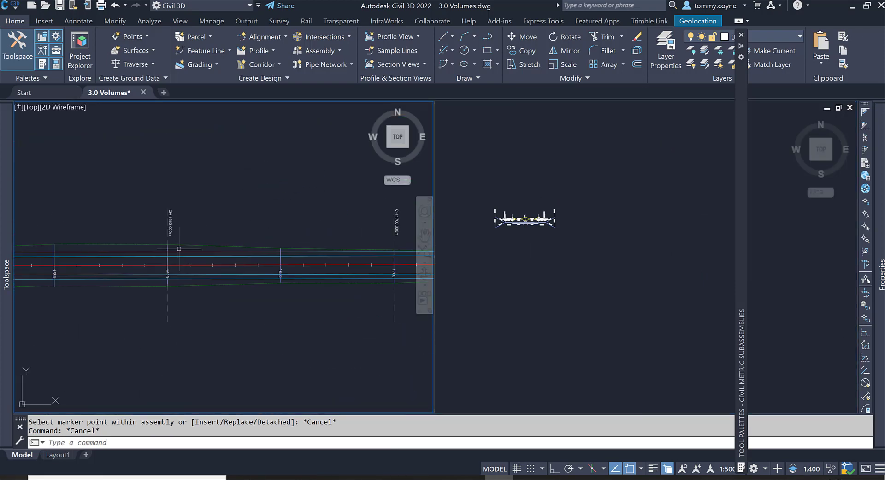
click(170, 248)
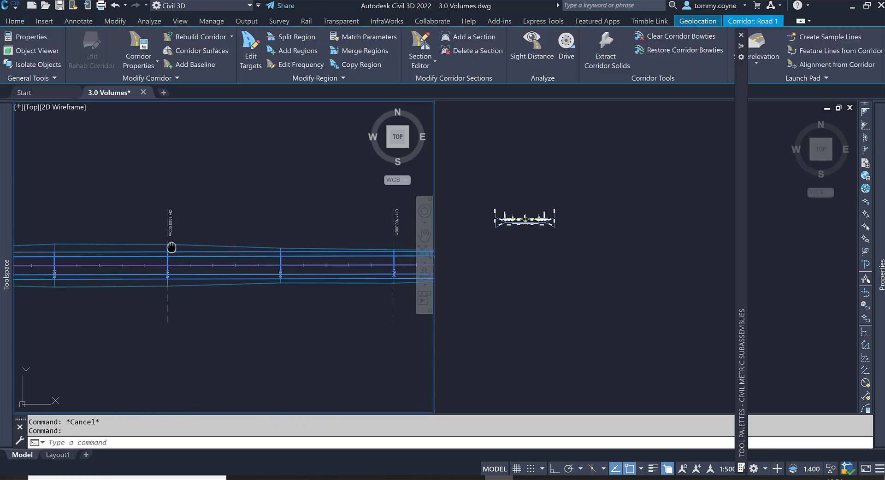
middle_drag(169, 247, 274, 246)
mouse_move(224, 263)
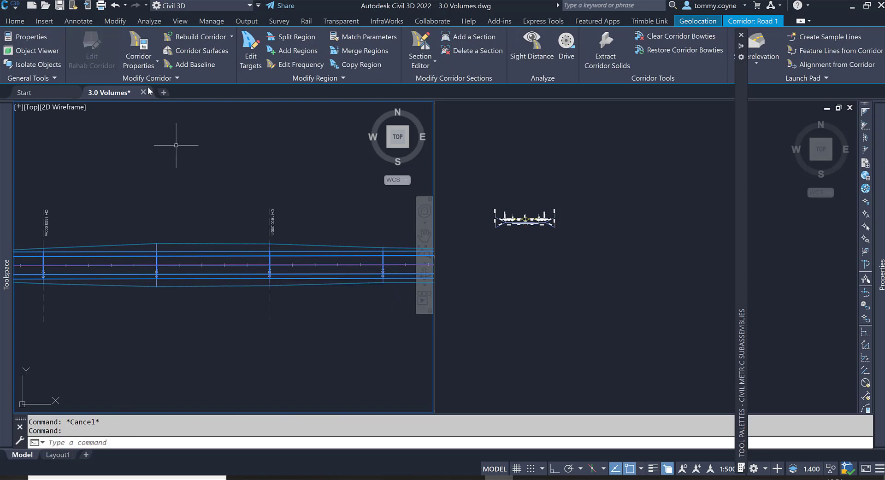
right_click(195, 229)
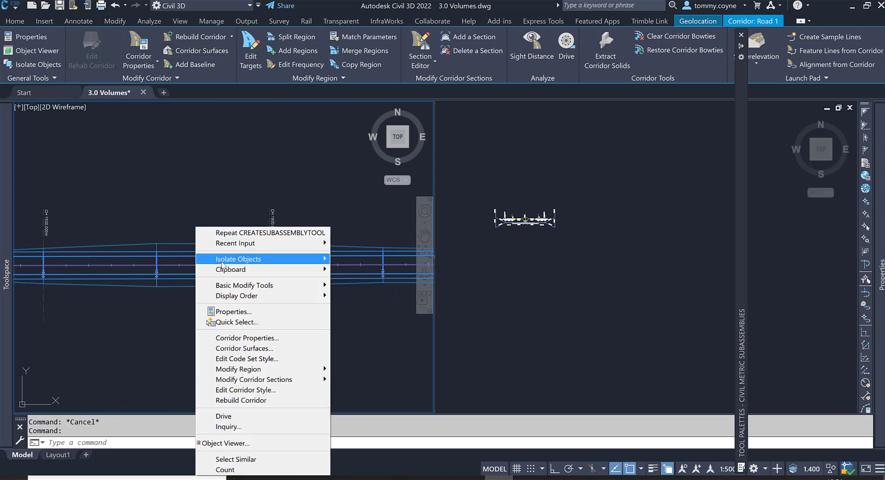
mouse_move(225, 261)
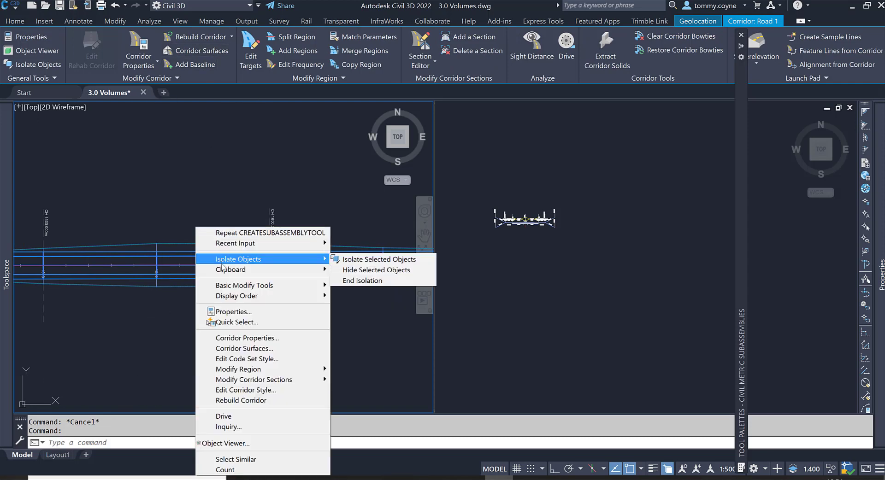
click(242, 400)
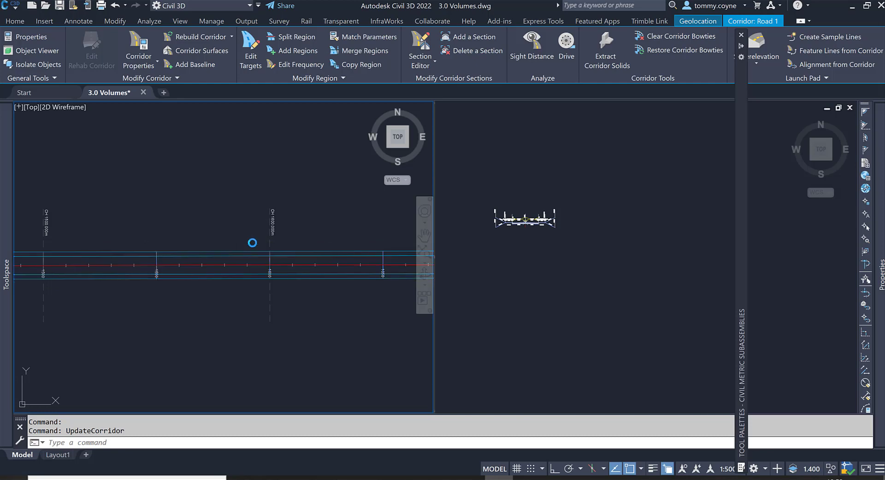
key(Escape)
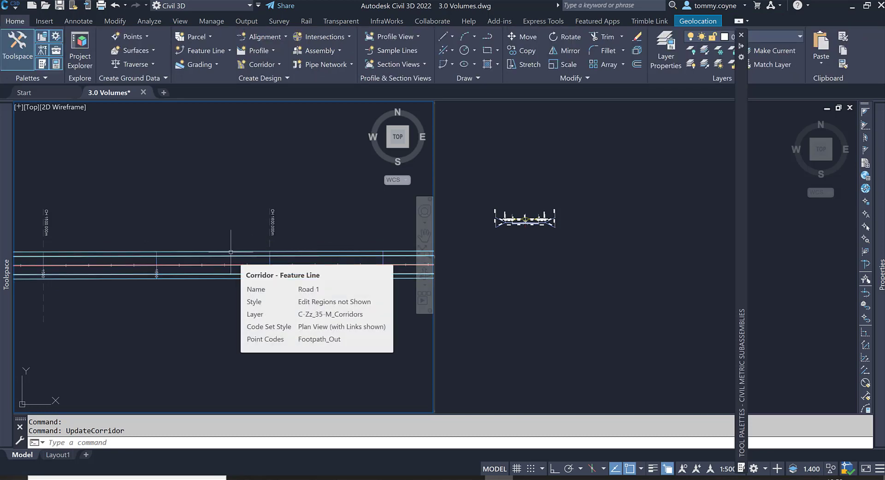
Set all surface targets of the Road 1 corridor region to Existing Ground, then end target editing and deselect the corridor.
click(230, 252)
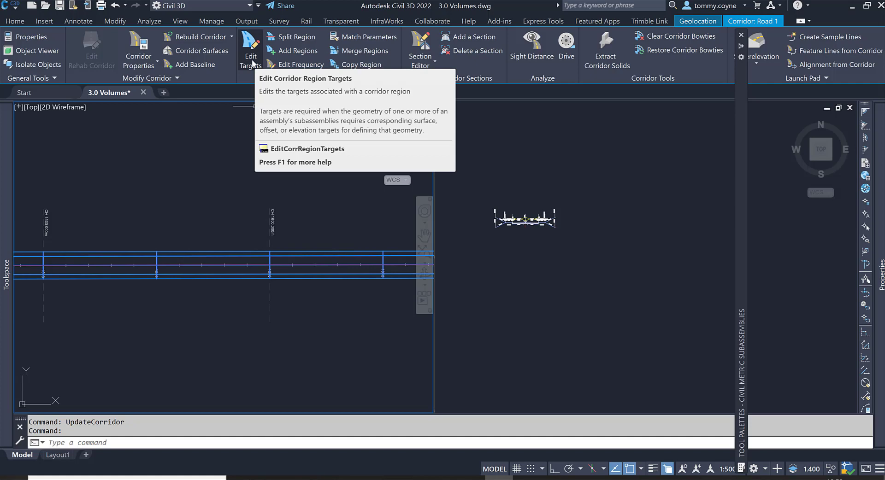
click(251, 61)
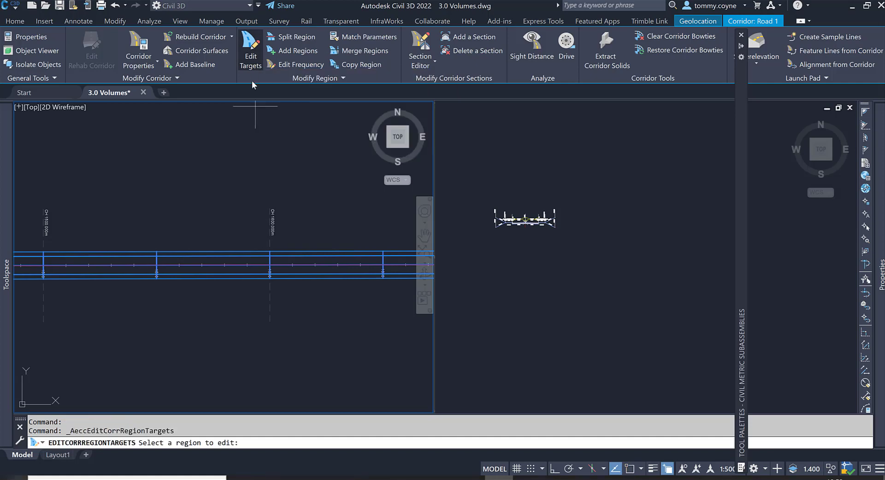
click(247, 265)
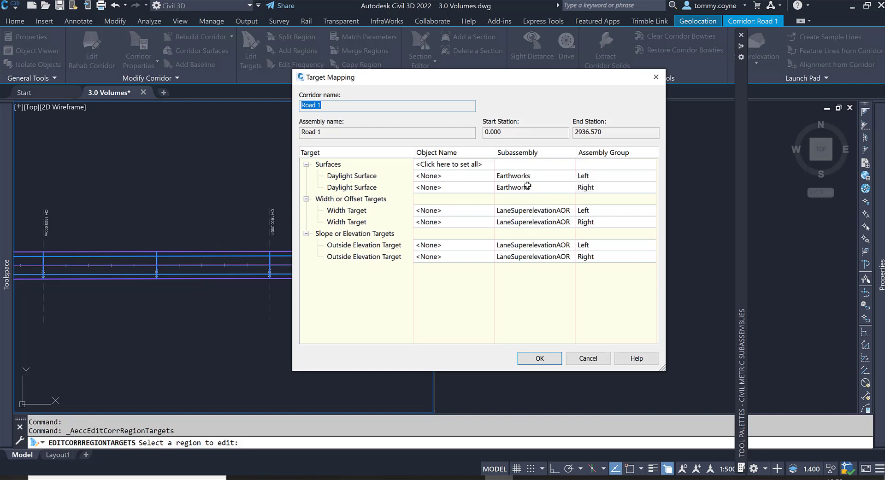
click(452, 164)
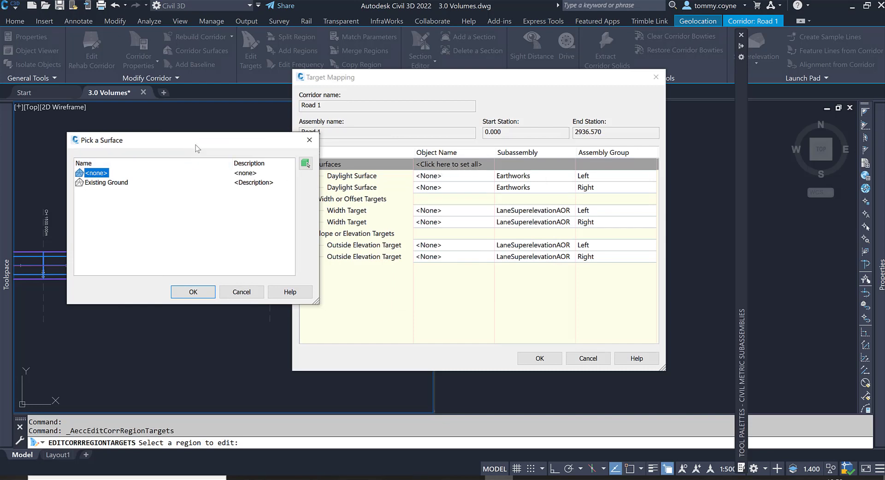
drag(197, 147, 525, 147)
click(433, 185)
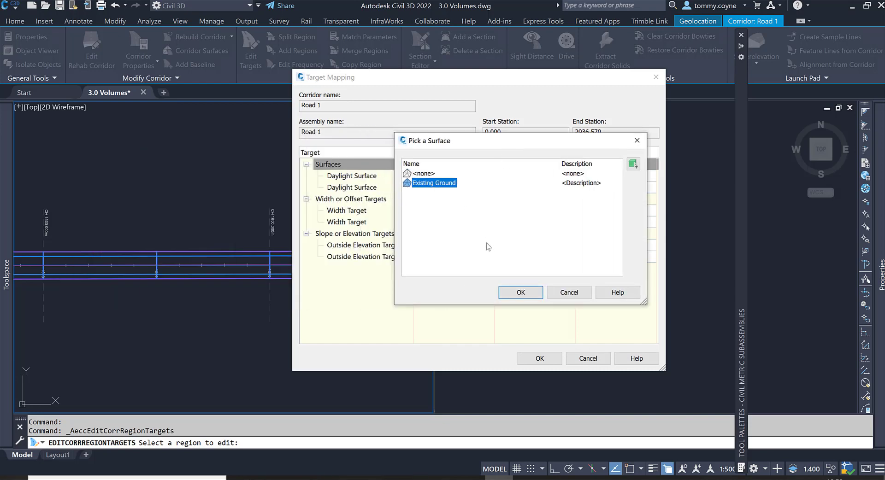
click(516, 293)
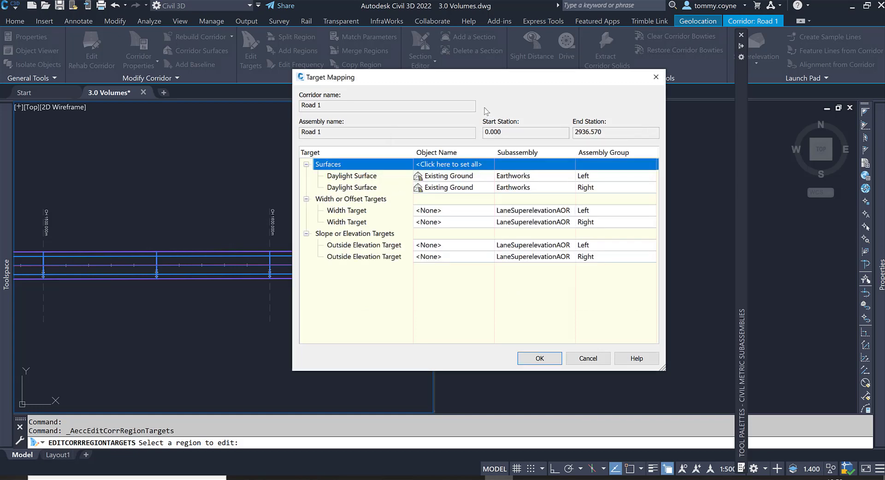
drag(411, 85, 235, 81)
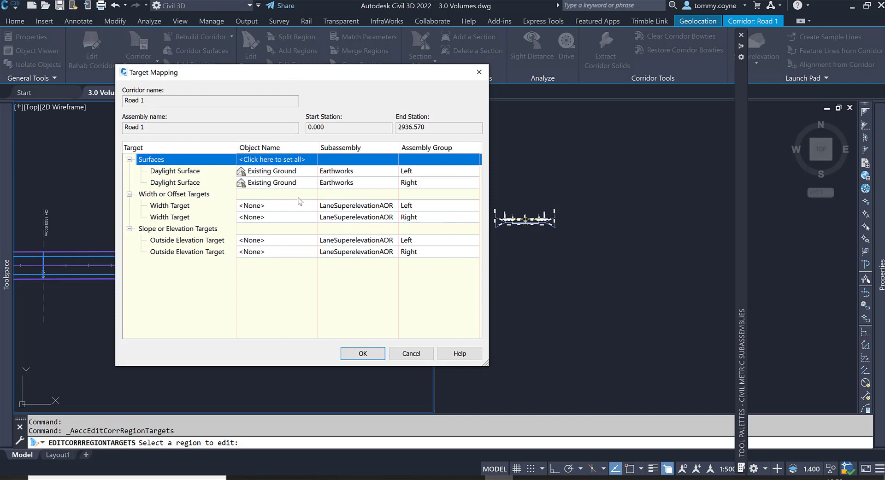
click(367, 354)
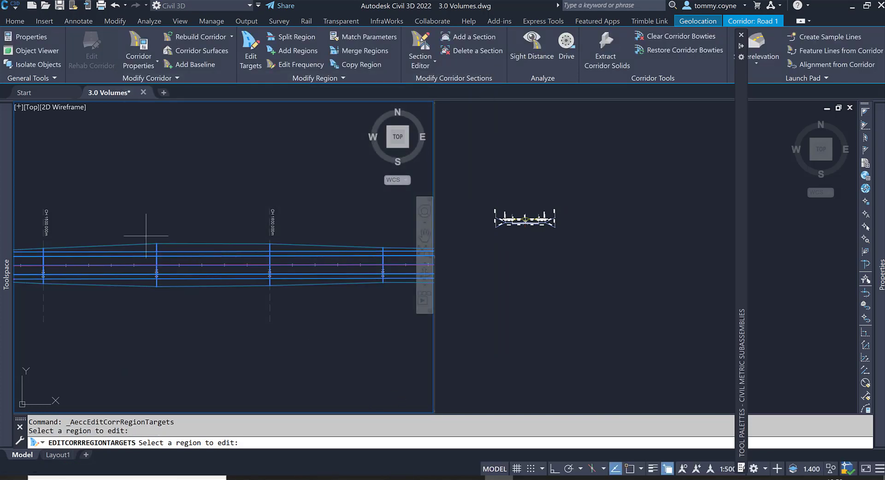
click(215, 253)
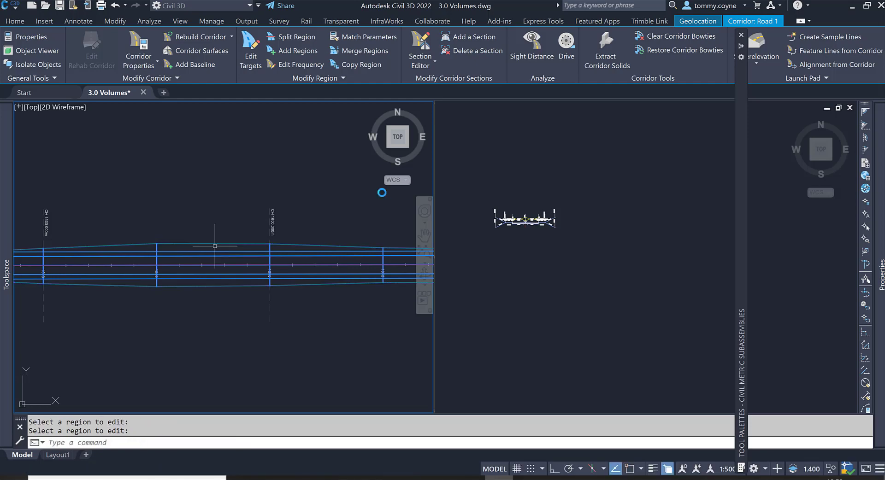
key(Escape)
key(Escape)
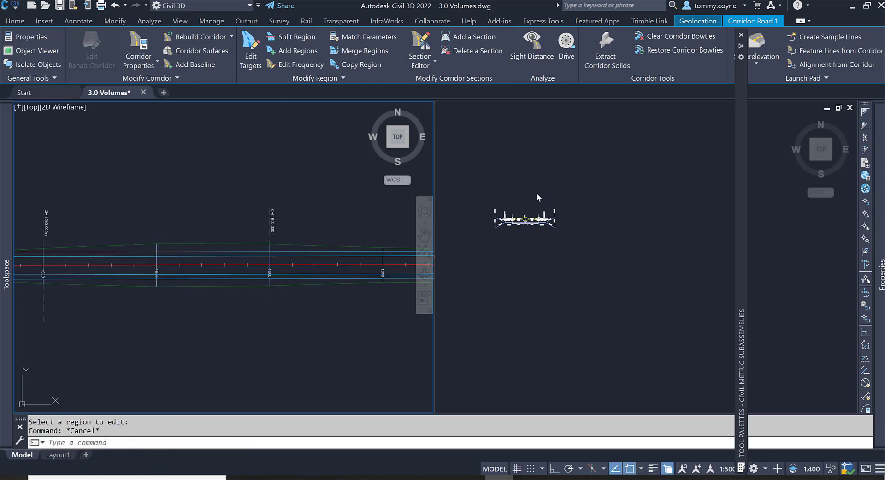
Start Compute Materials from the chainage 0.000 section view for alignment Road 1 and sample line group SLG-1.
click(537, 192)
middle_drag(535, 198, 530, 344)
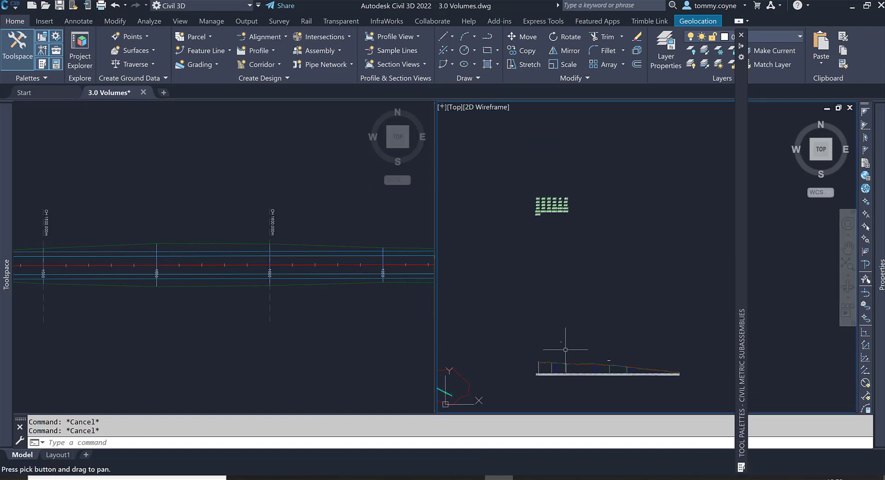
scroll(524, 316, up, 6)
scroll(537, 217, up, 15)
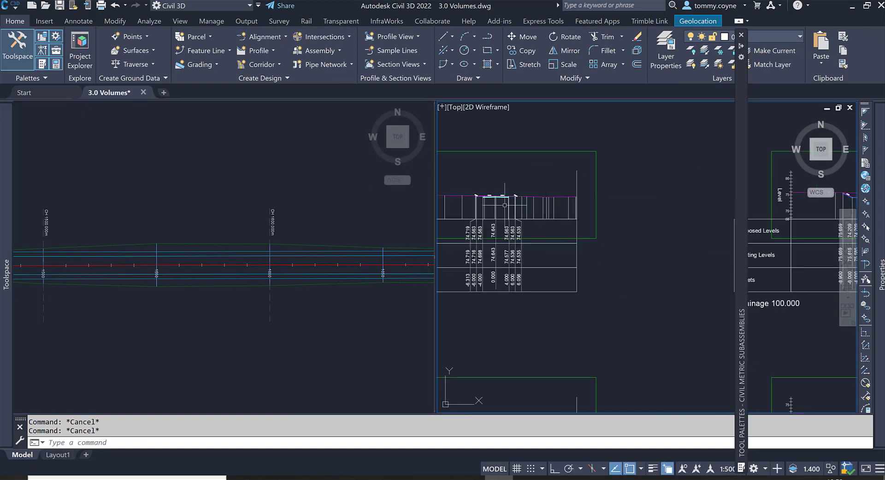
scroll(544, 221, down, 12)
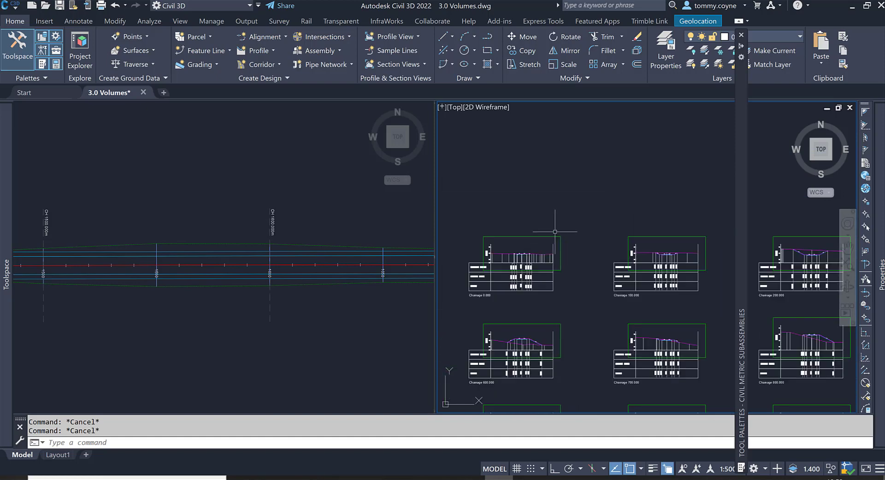
click(549, 236)
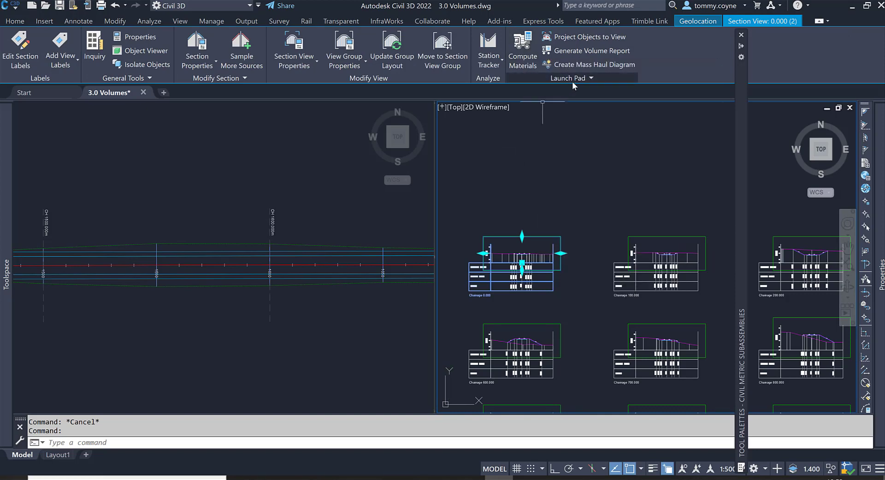
click(525, 58)
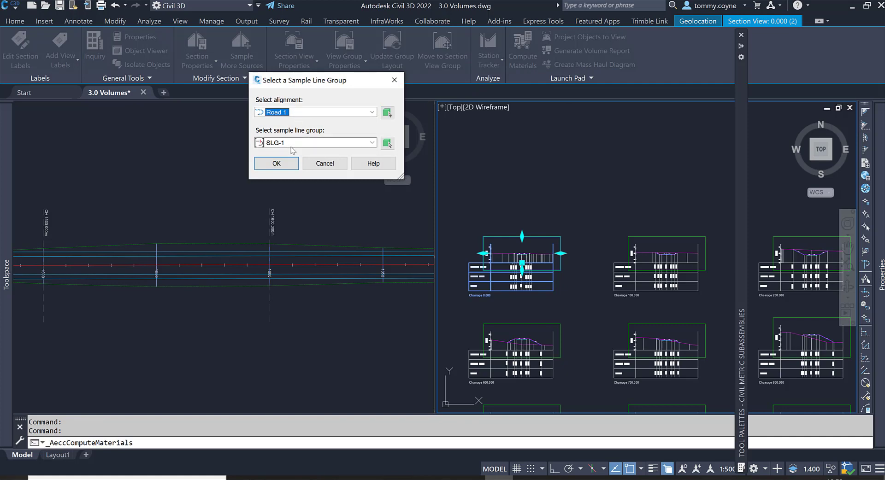
click(282, 165)
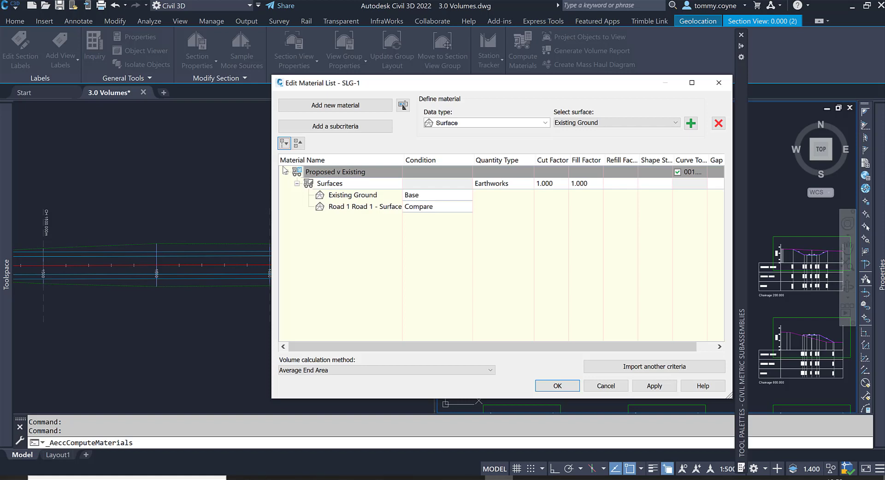
Import the Road Construction quantity takeoff criteria into the SLG-1 material list.
click(644, 367)
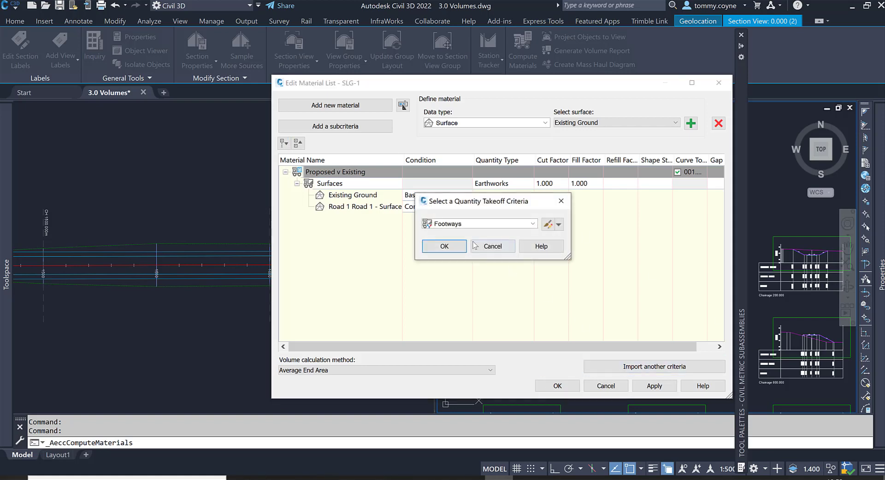
click(477, 224)
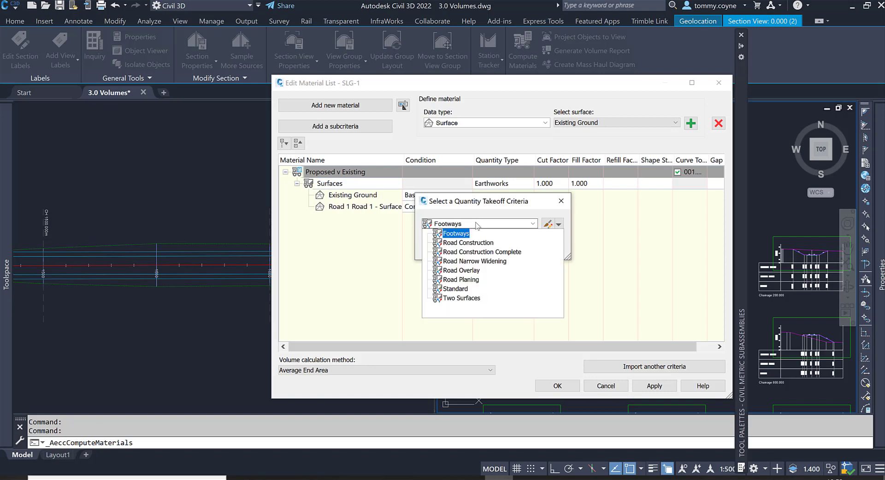
click(469, 243)
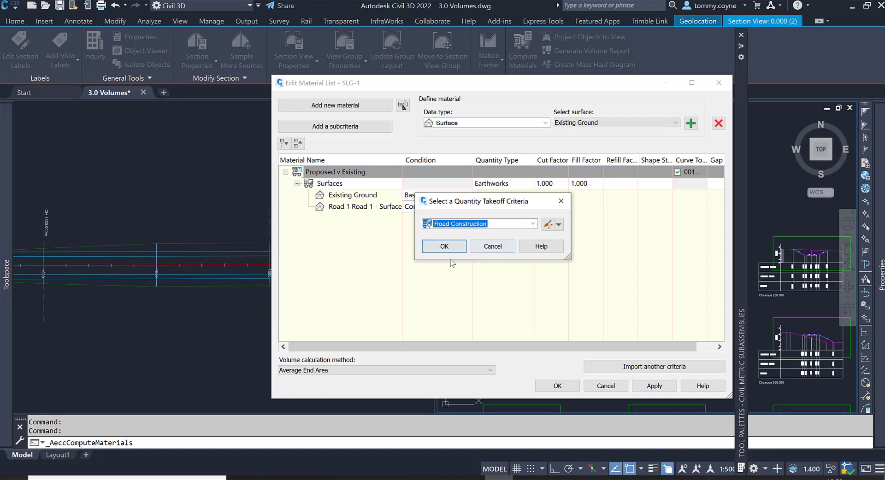
click(451, 245)
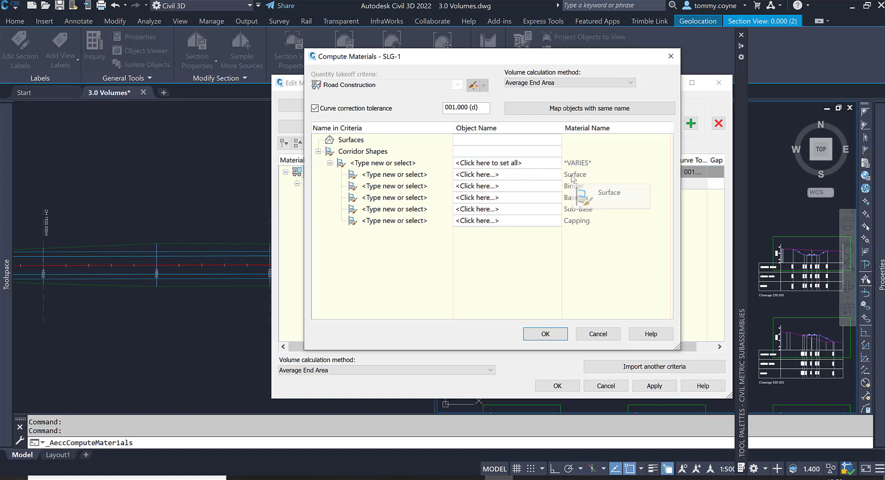
Map the Surface material to Road 1 Pave1, Binder to Road 1 Footpath and Base to Road 1 Toilsoil.
click(519, 179)
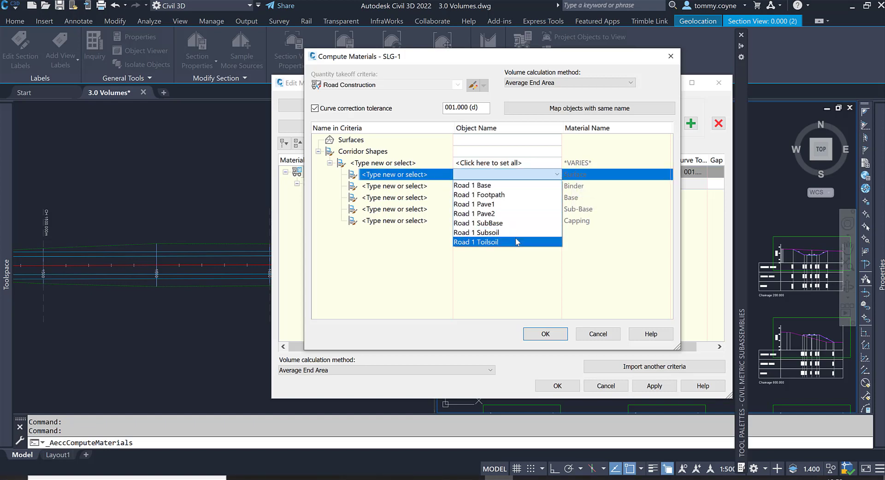
click(500, 206)
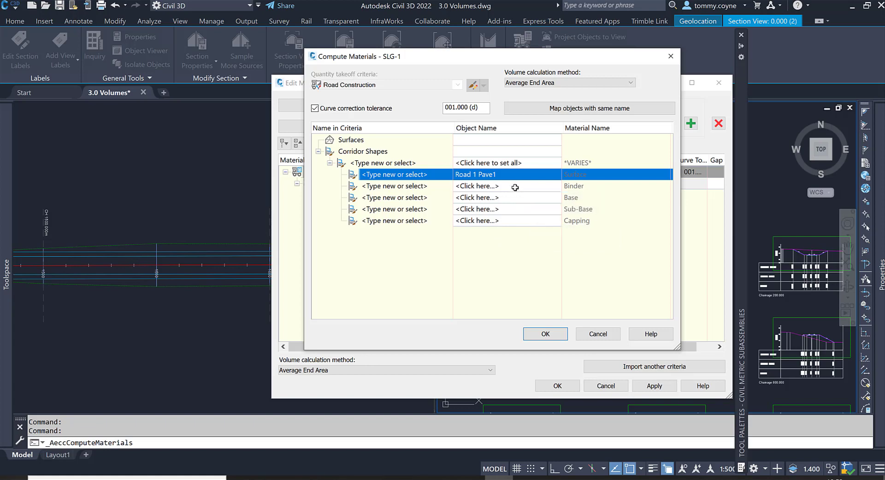
click(502, 186)
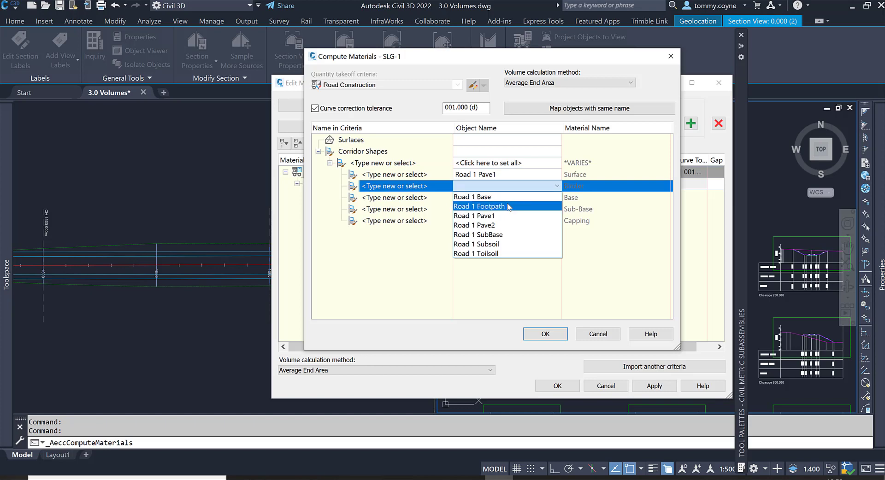
click(508, 206)
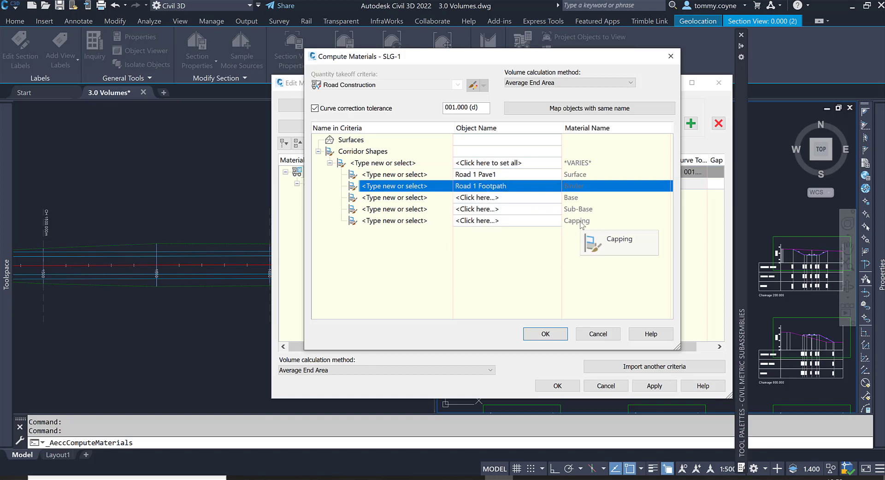
click(517, 197)
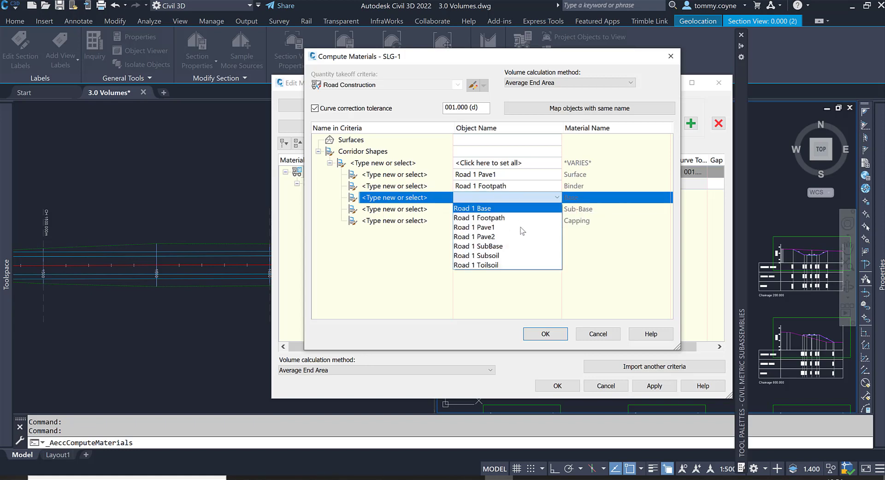
click(507, 265)
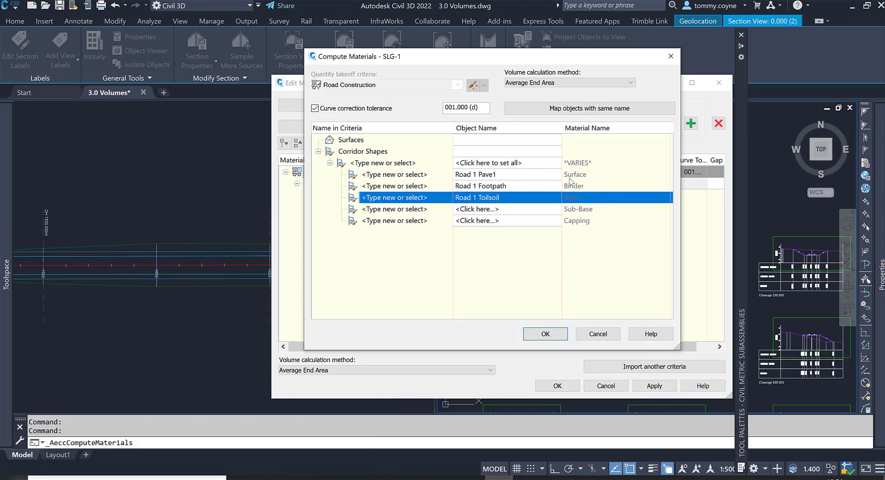
Capture the Compute Materials mapping with Snipping Tool and move the capture out of the way.
click(641, 478)
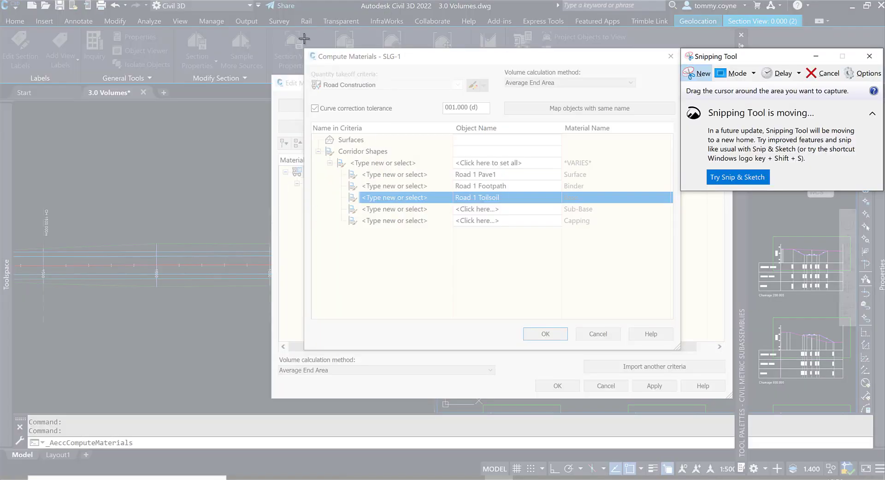
drag(304, 38, 695, 283)
drag(343, 8, 0, 128)
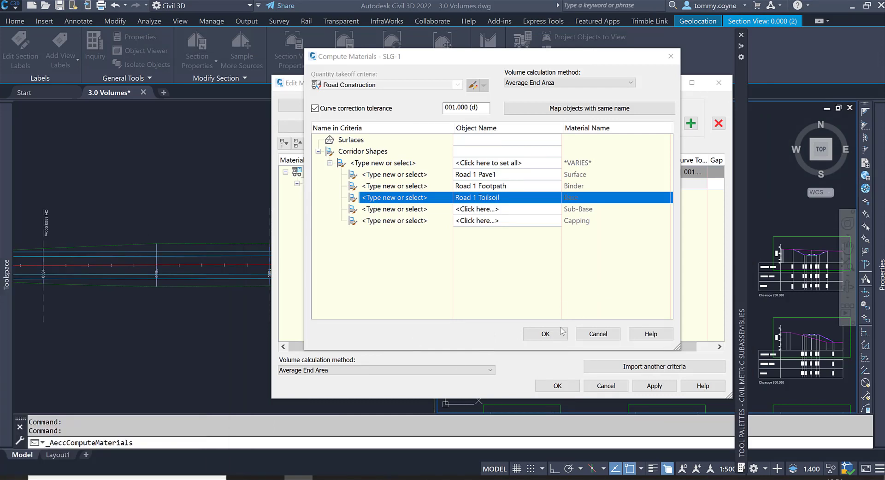
Accept the Road Construction mapping with Sub-Base and Capping left unmapped.
click(545, 334)
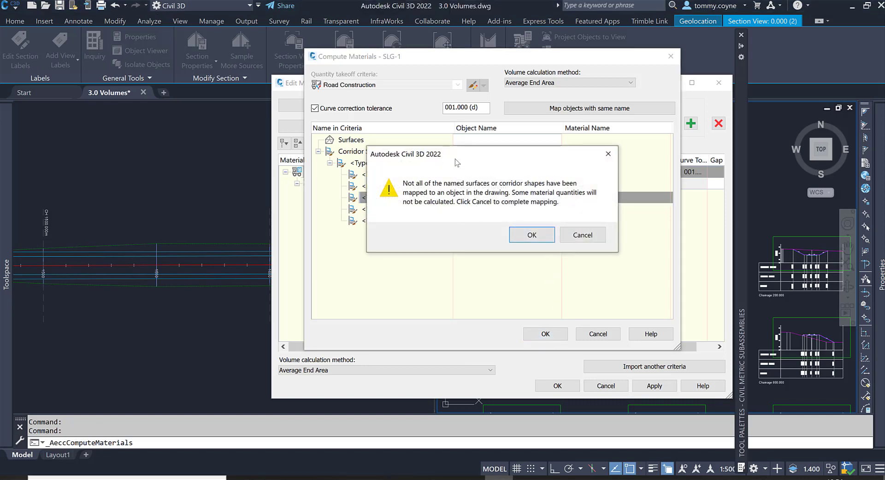
drag(451, 157, 388, 277)
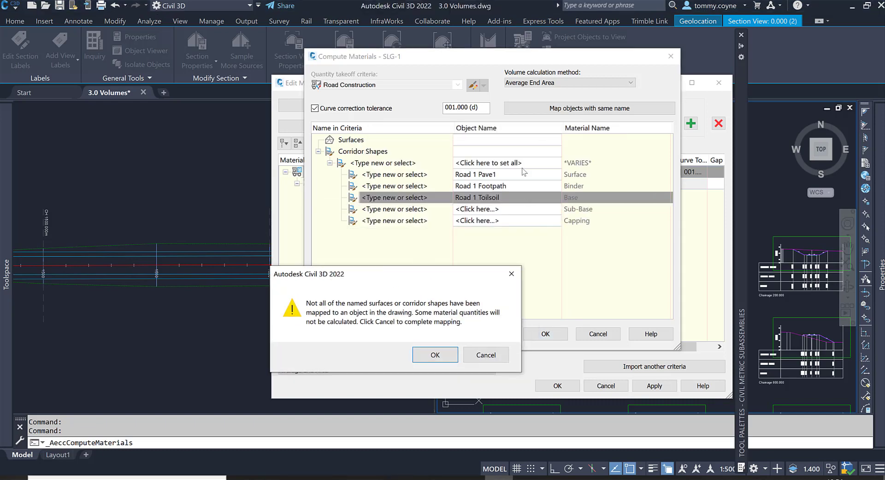
click(435, 355)
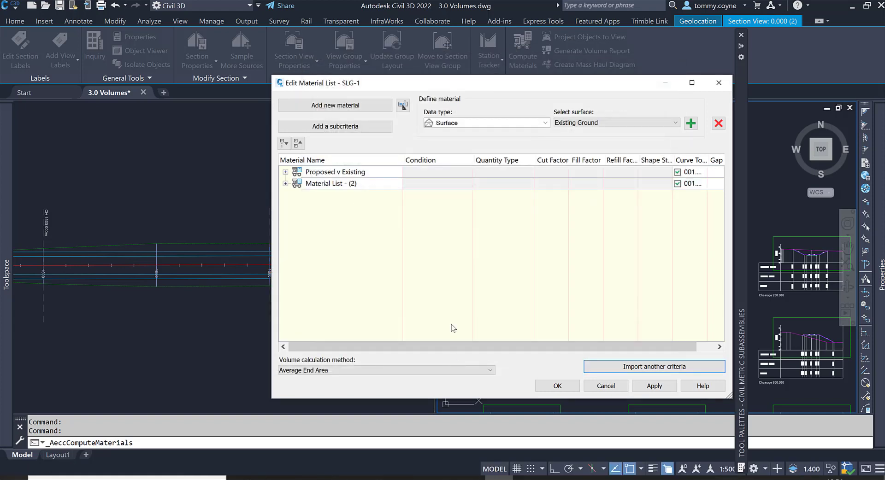
click(345, 186)
right_click(358, 185)
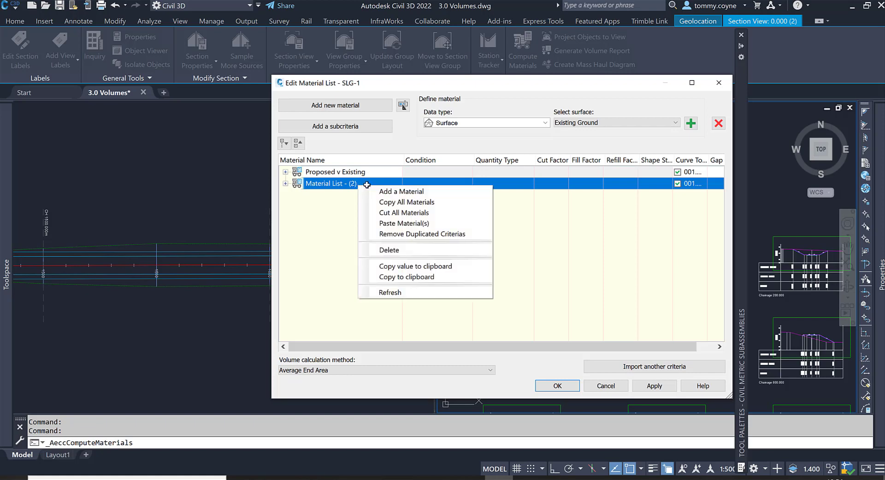
click(339, 185)
click(339, 185)
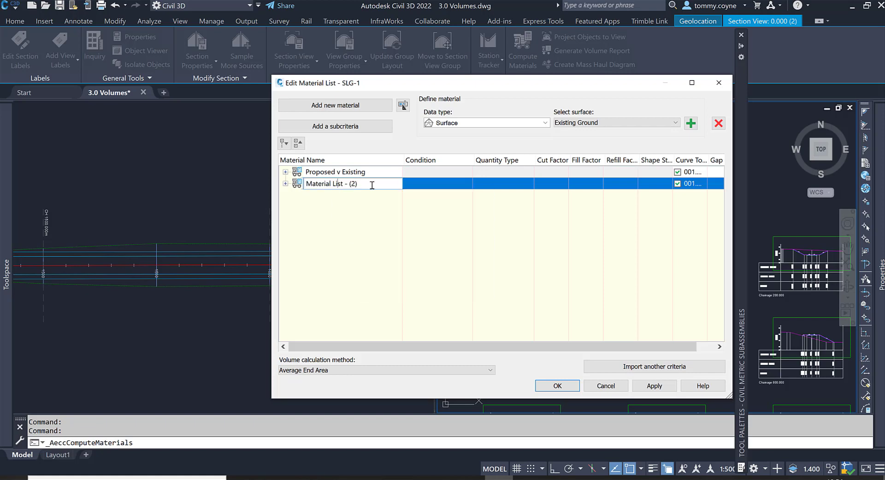
drag(369, 185, 300, 186)
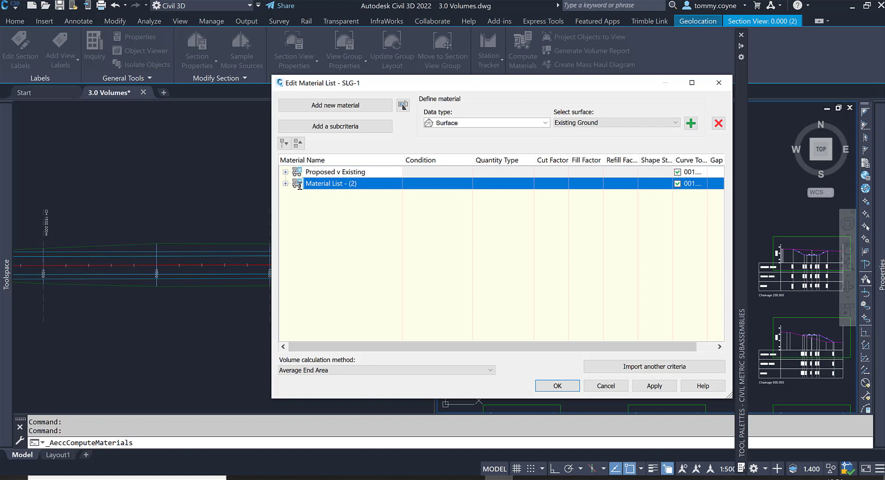
key(Up)
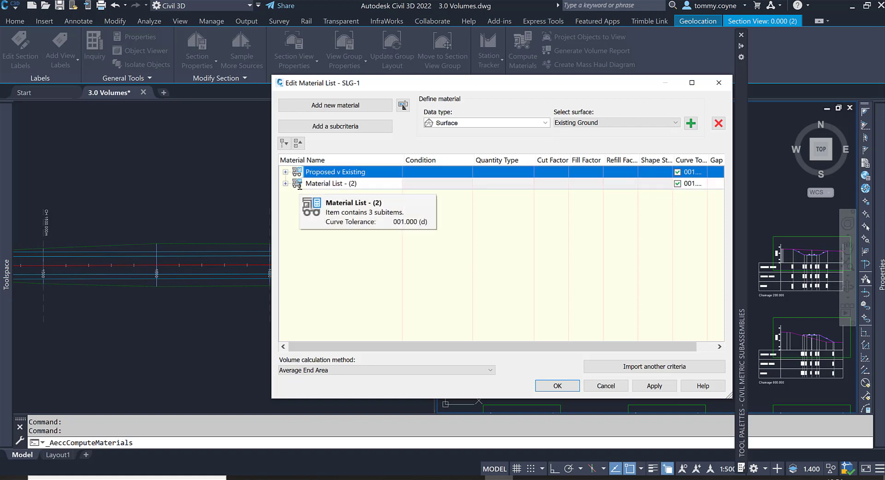
click(332, 183)
right_click(331, 182)
click(325, 184)
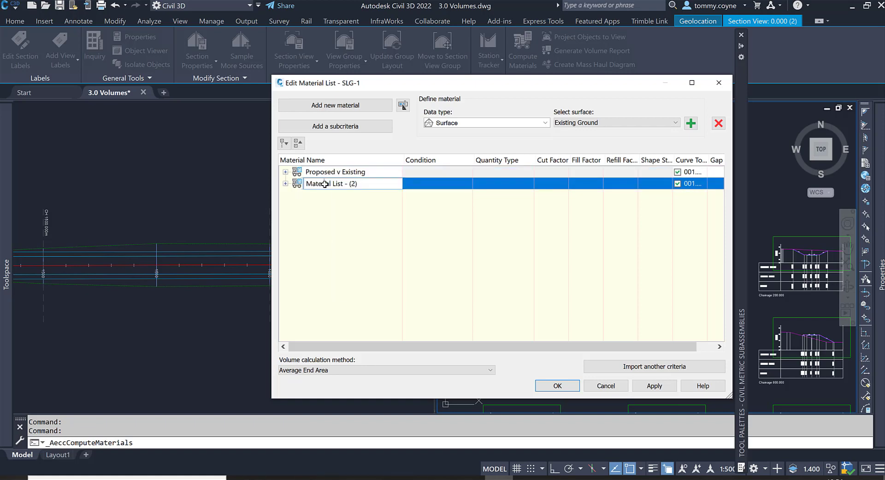
key(ctrl+a)
text(pa)
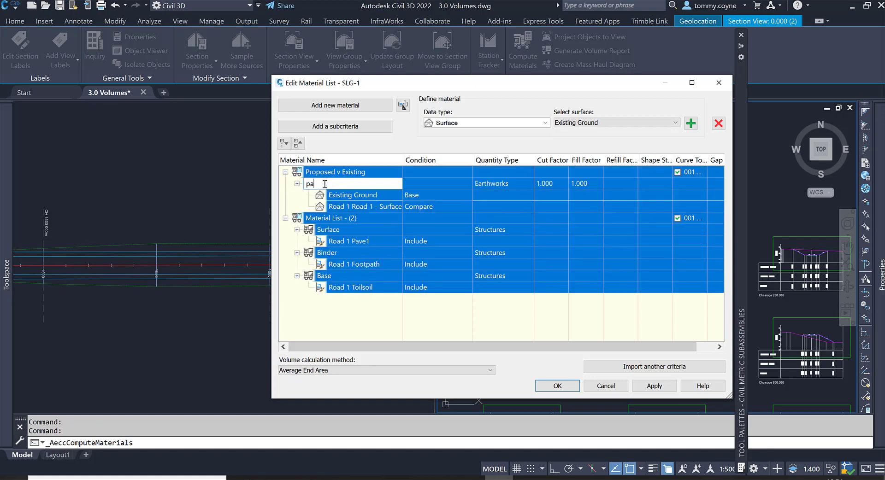
key(Escape)
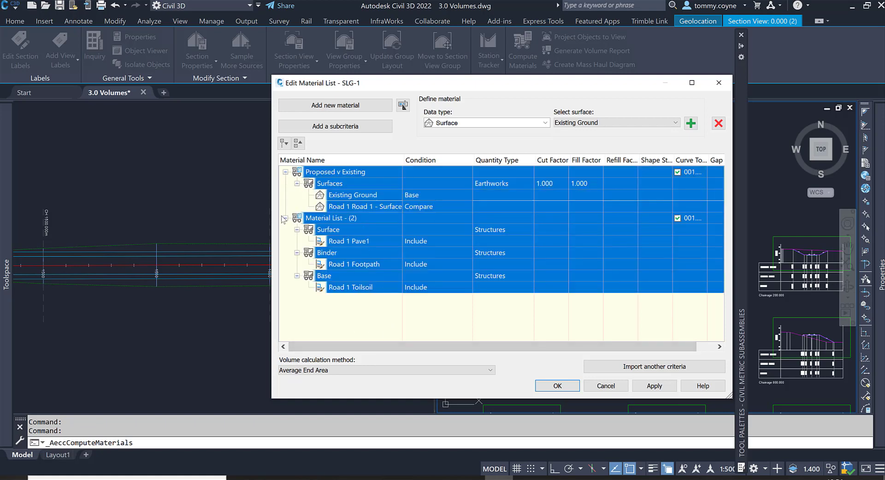
Rename the second material list to "Pavement and topsoil", confirm the material list edits and deselect the section view.
click(285, 172)
click(285, 183)
click(355, 182)
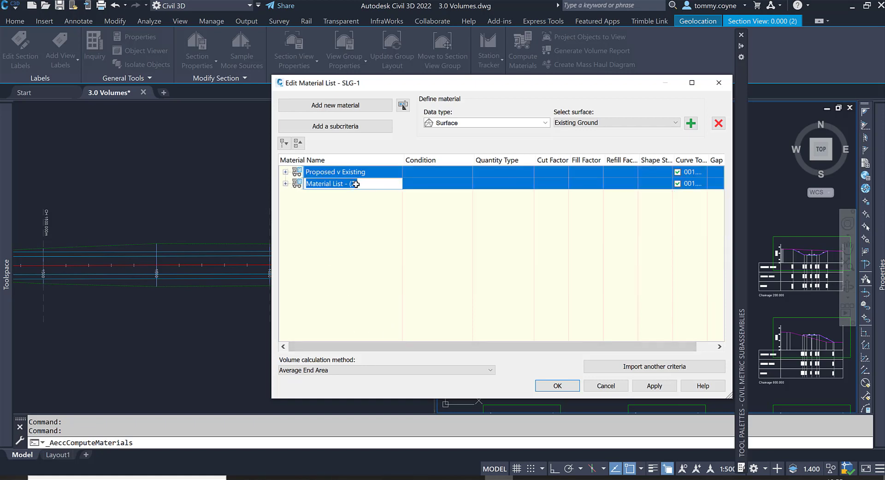
text(p)
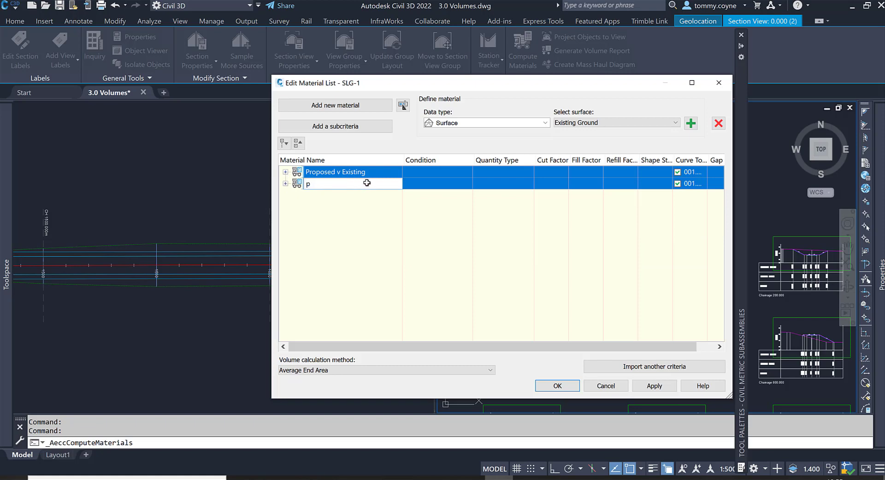
text(avement and topsoil)
click(341, 238)
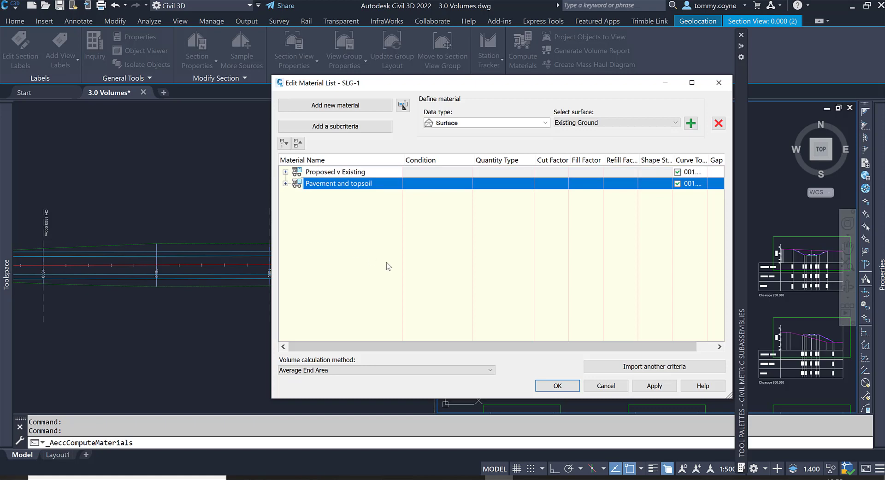
click(557, 386)
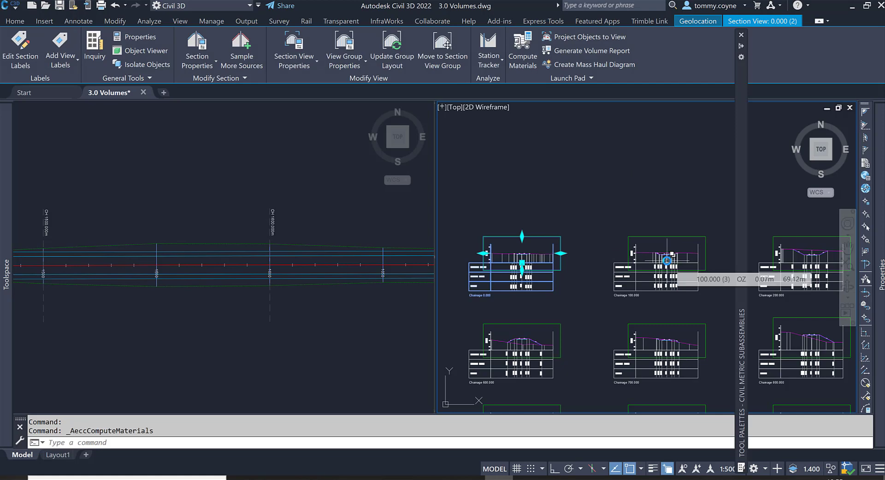
key(Escape)
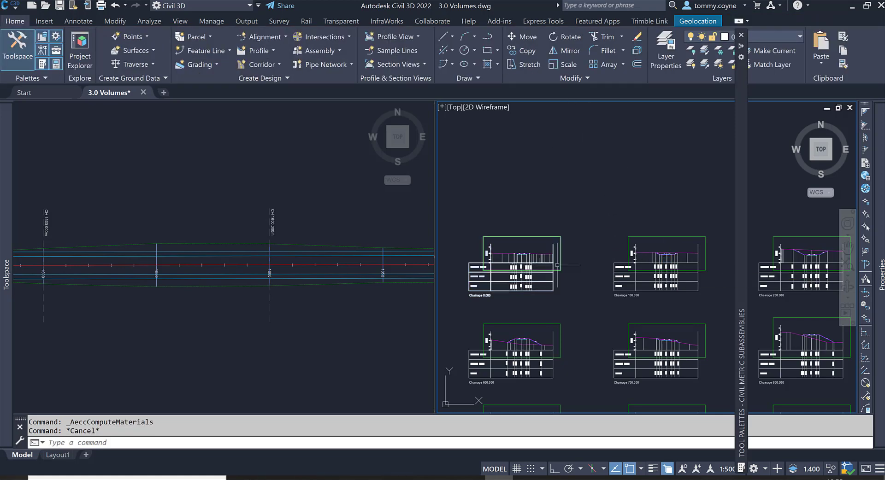
Start a volume report from the chainage 0.000 section view for Road 1, SLG-1, using the "Pavement and topsoil" material list.
click(542, 238)
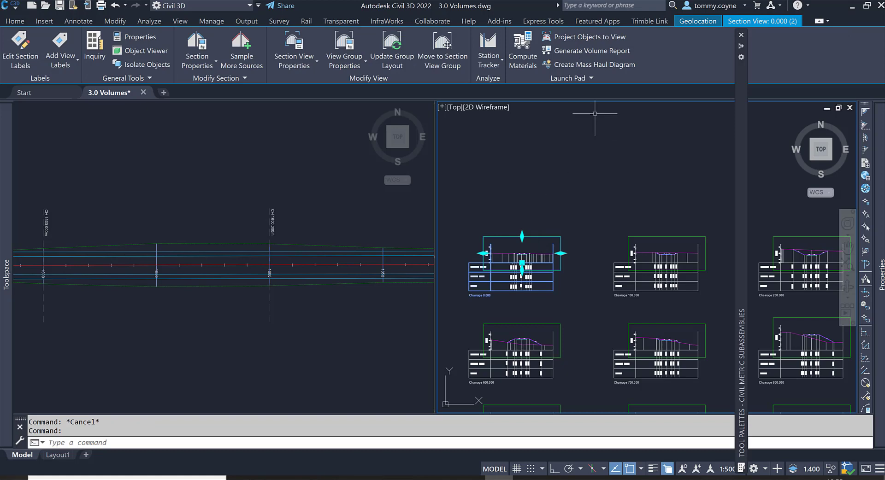
click(581, 52)
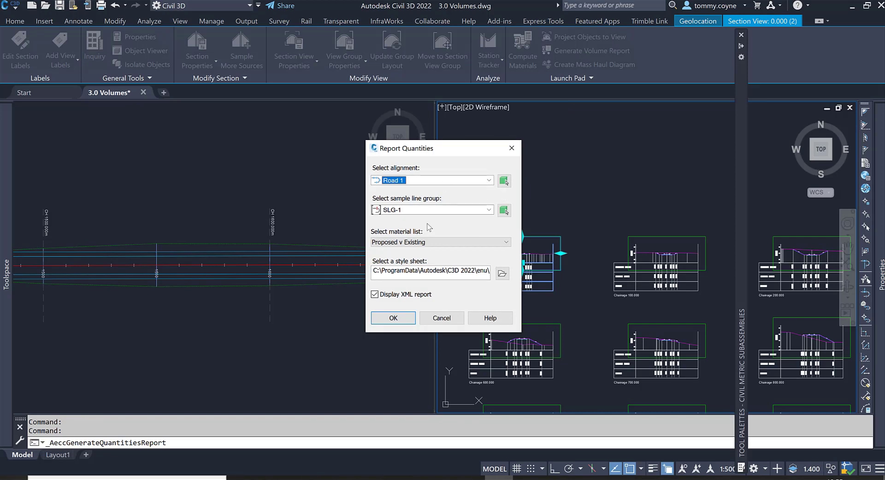
click(445, 245)
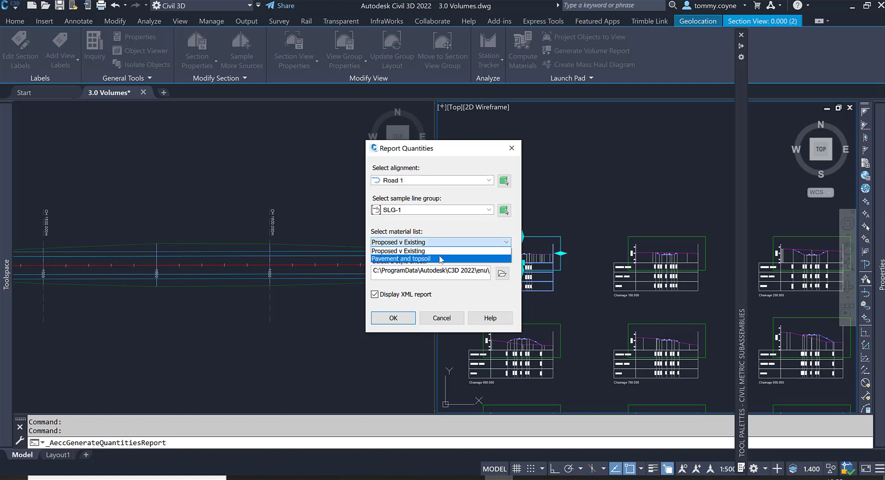
click(440, 259)
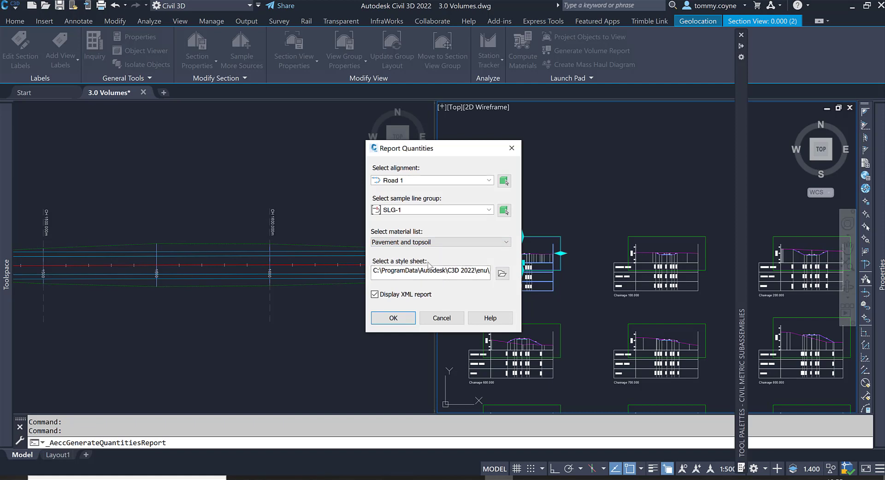
Apply the Select Material.xsl style sheet, generate the quantities report and allow its scripts to run.
click(502, 273)
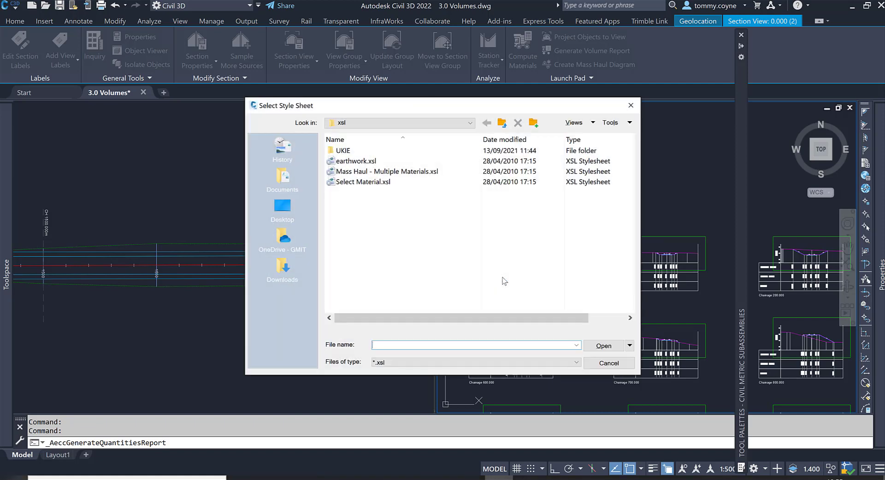
click(362, 184)
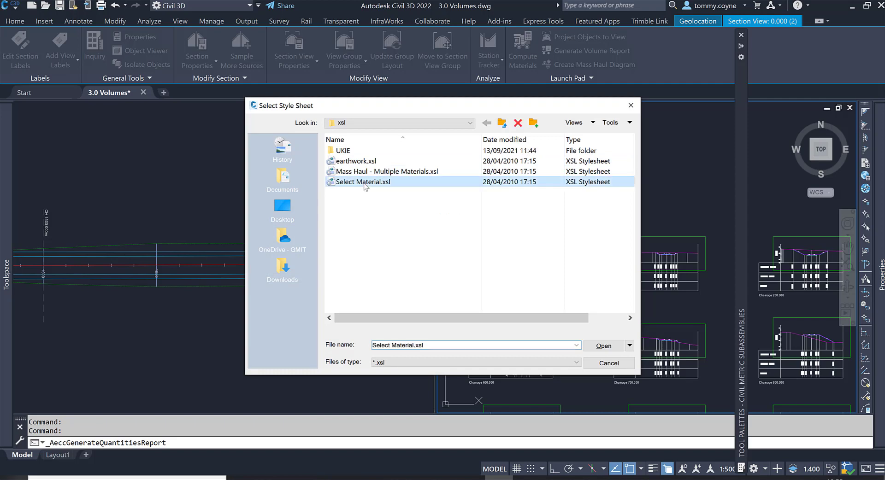
click(597, 344)
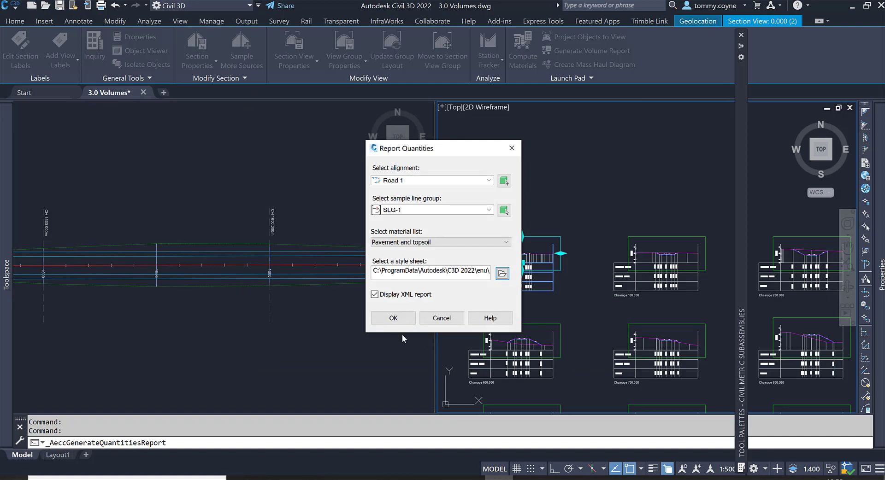
click(404, 319)
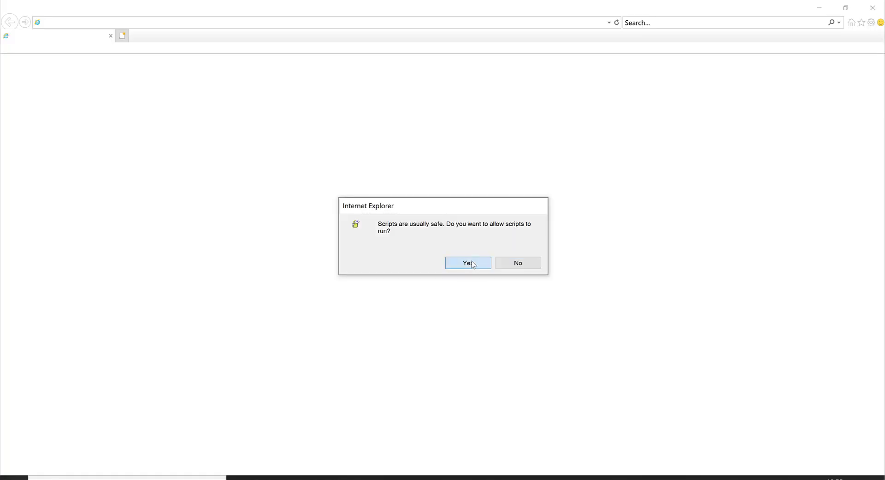
click(467, 262)
click(469, 263)
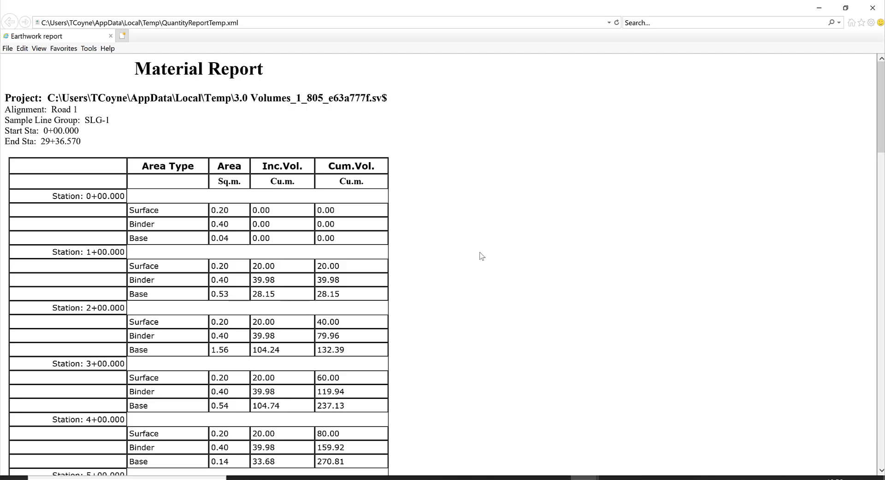
Review the areas and the incremental and cumulative volumes of Surface, Binder and Base from the first station to the last.
scroll(479, 257, down, 4)
scroll(477, 258, up, 4)
scroll(332, 264, down, 3)
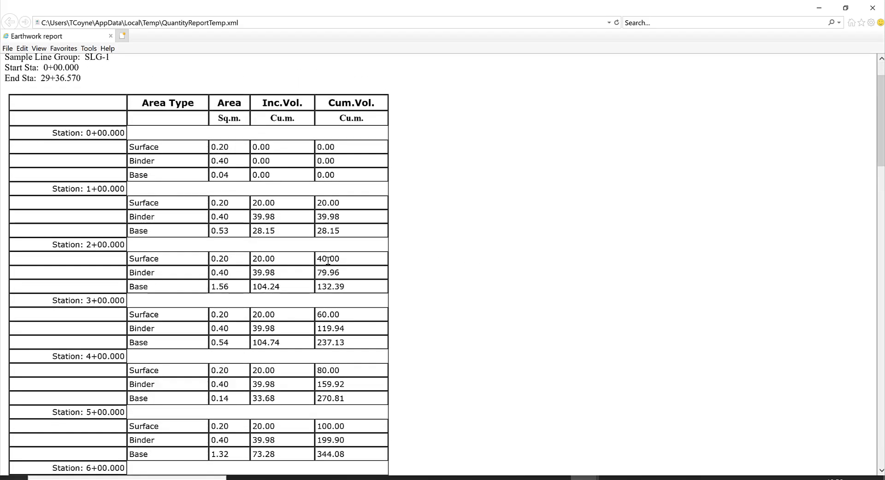
scroll(330, 264, down, 5)
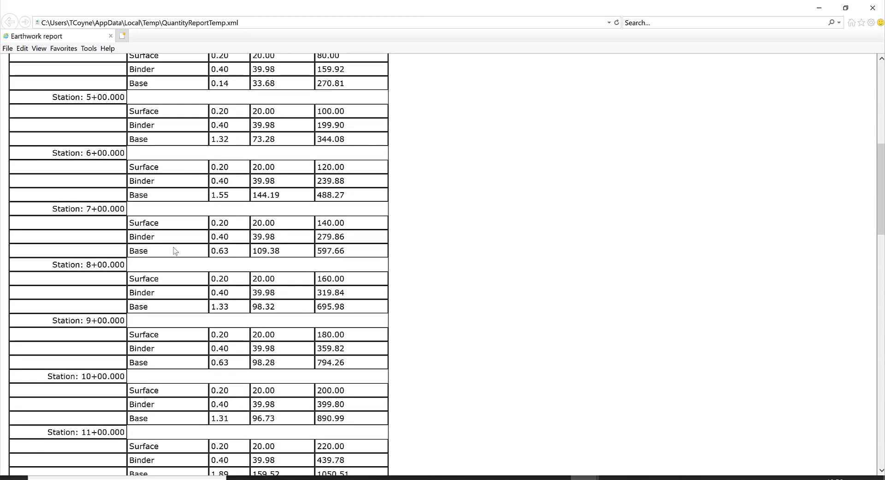
scroll(235, 267, down, 20)
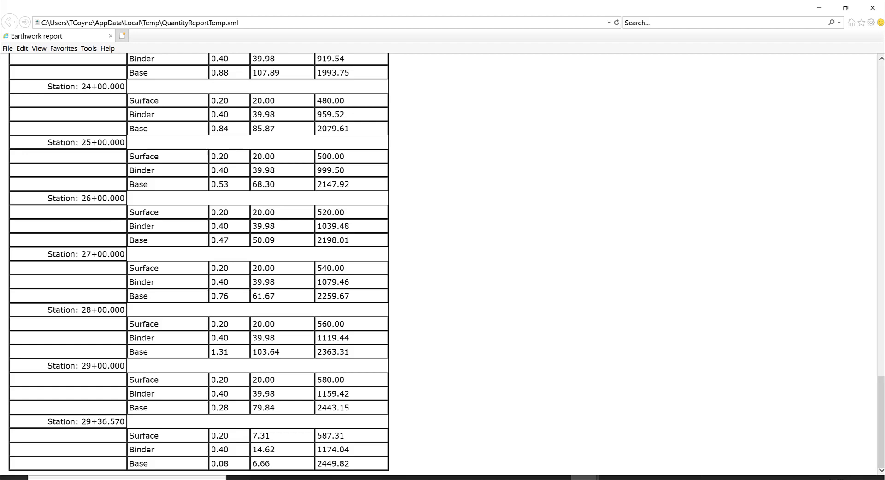
Place the captured Compute Materials mapping beside the report and match Surface, Binder and Base to their corridor shapes and final cumulative volumes.
drag(0, 269, 561, 80)
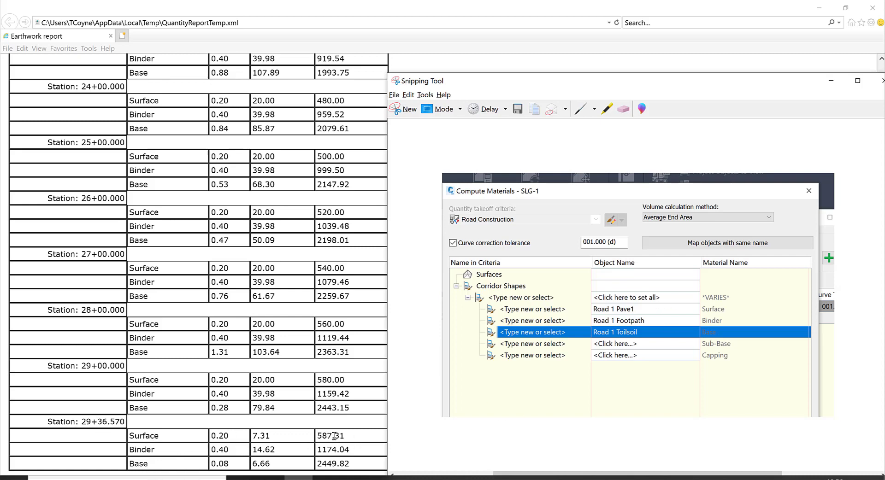
scroll(341, 433, up, 12)
scroll(340, 423, up, 14)
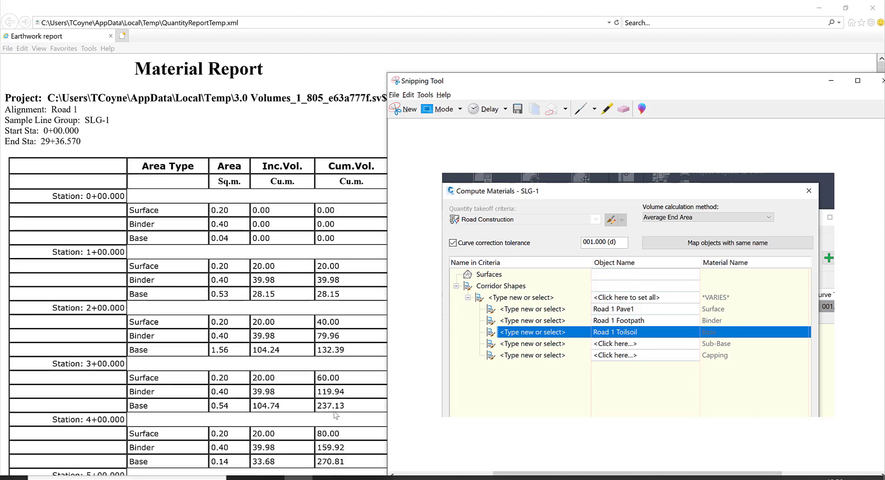
scroll(325, 420, down, 20)
scroll(325, 419, down, 5)
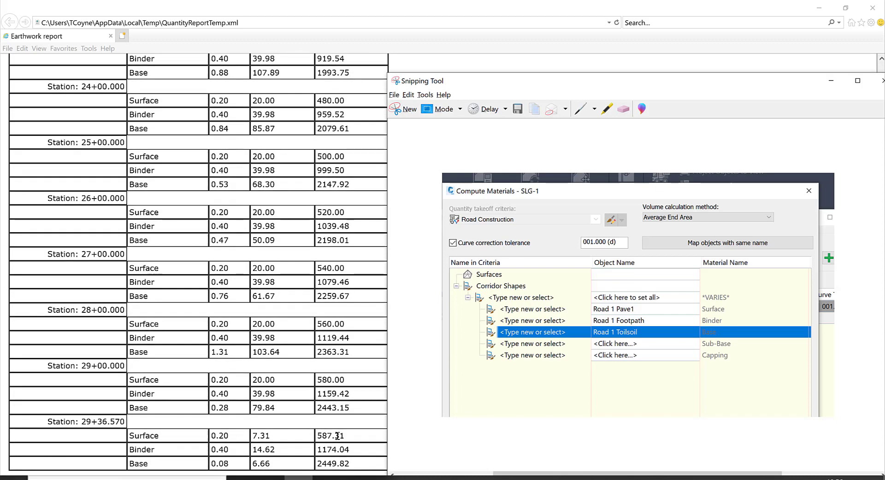